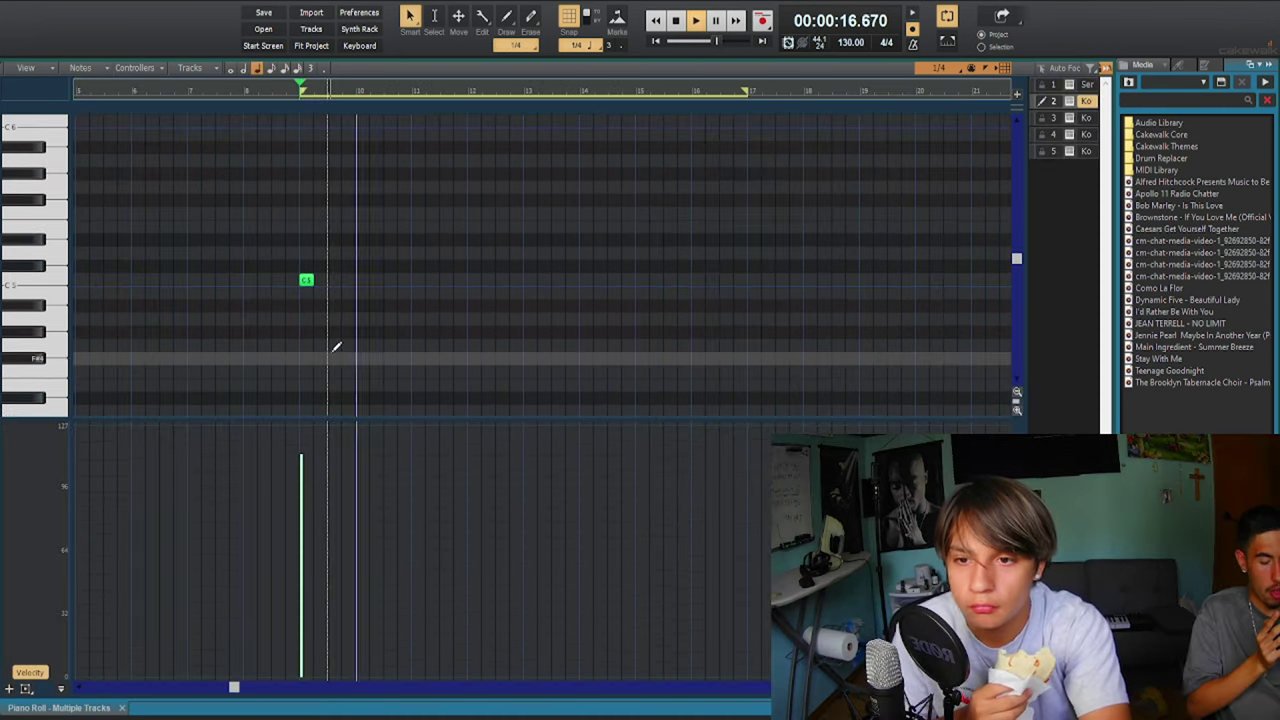
Place quarter-note C5 hits at the start of measures 10 through 16 and raise their velocities to match the first hit.
key("space")
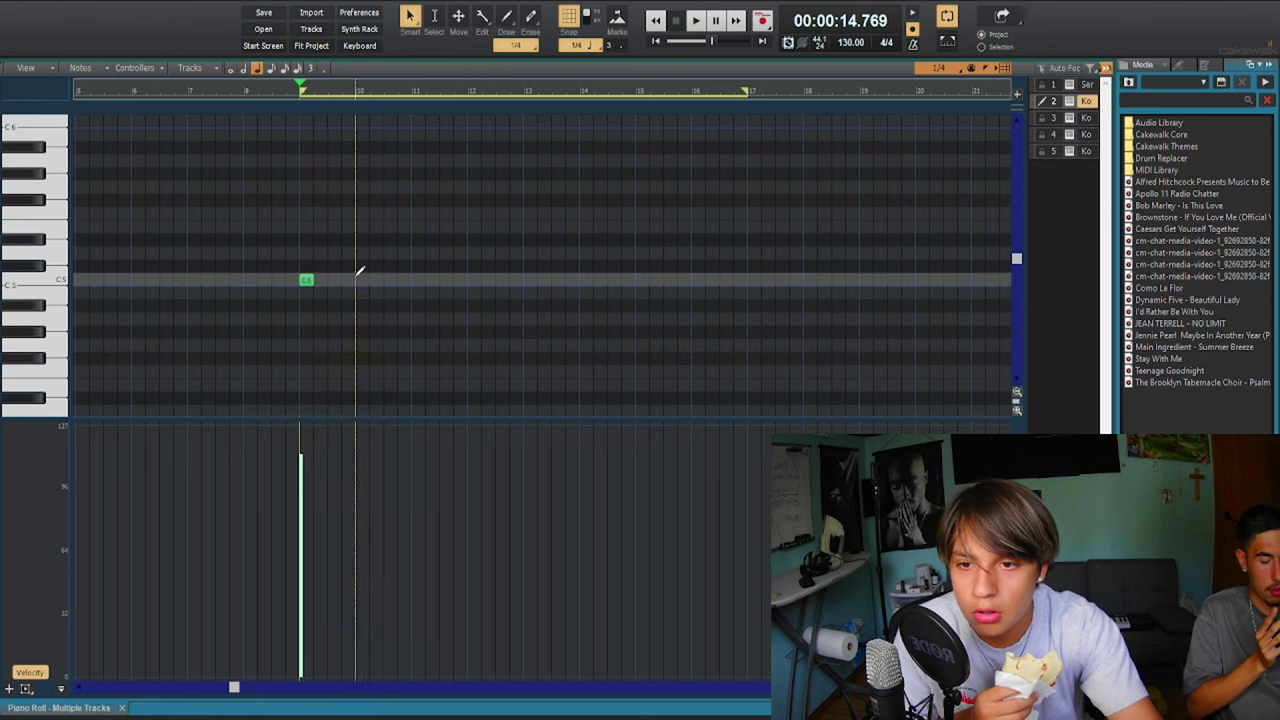
left_click(358, 279)
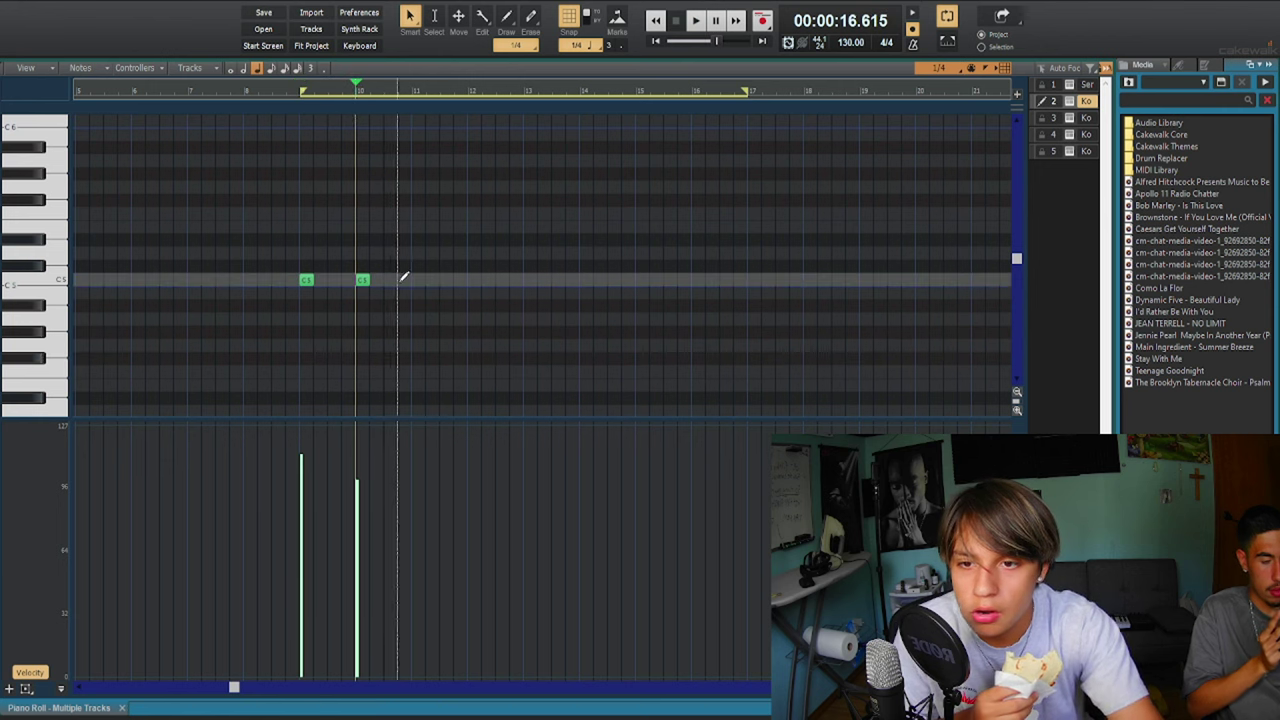
left_click(418, 279)
left_click(474, 279)
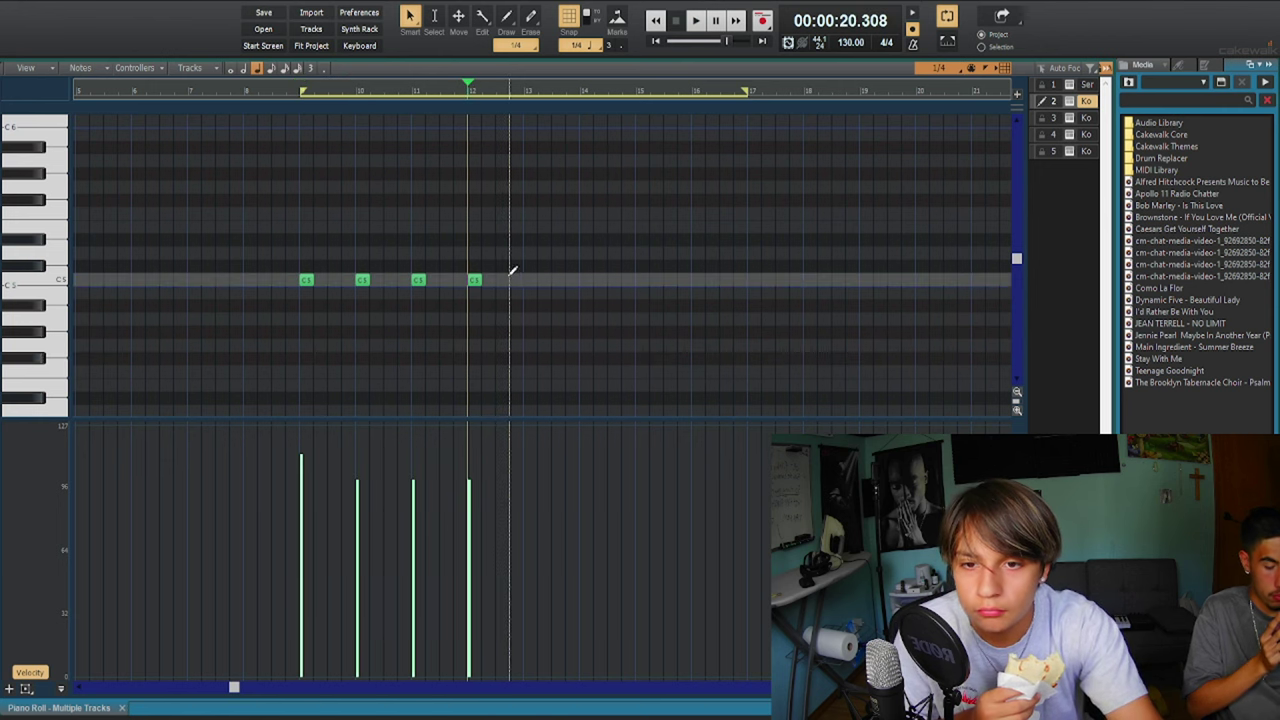
left_click(526, 277)
left_click(586, 279)
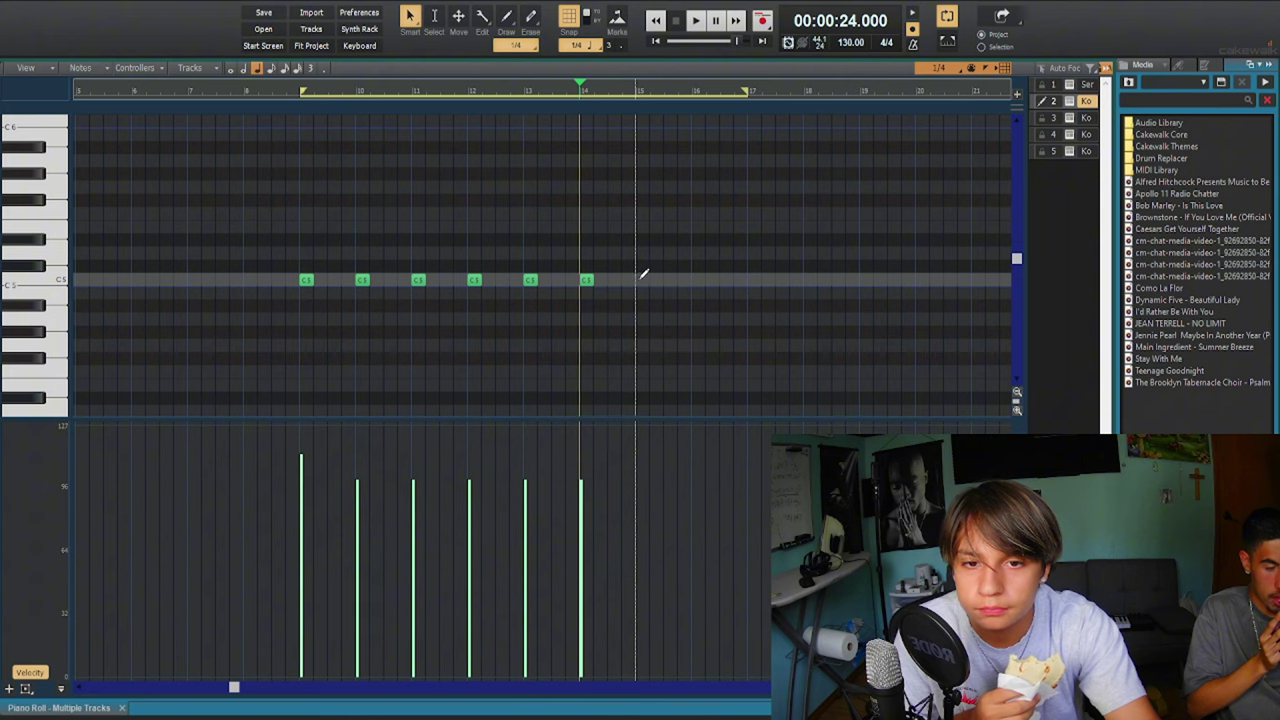
left_click(642, 279)
left_click(693, 279)
left_click_drag(280, 266, 743, 334)
mouse_move(570, 478)
left_mouse_down()
mouse_move(523, 477)
mouse_move(523, 451)
left_mouse_up()
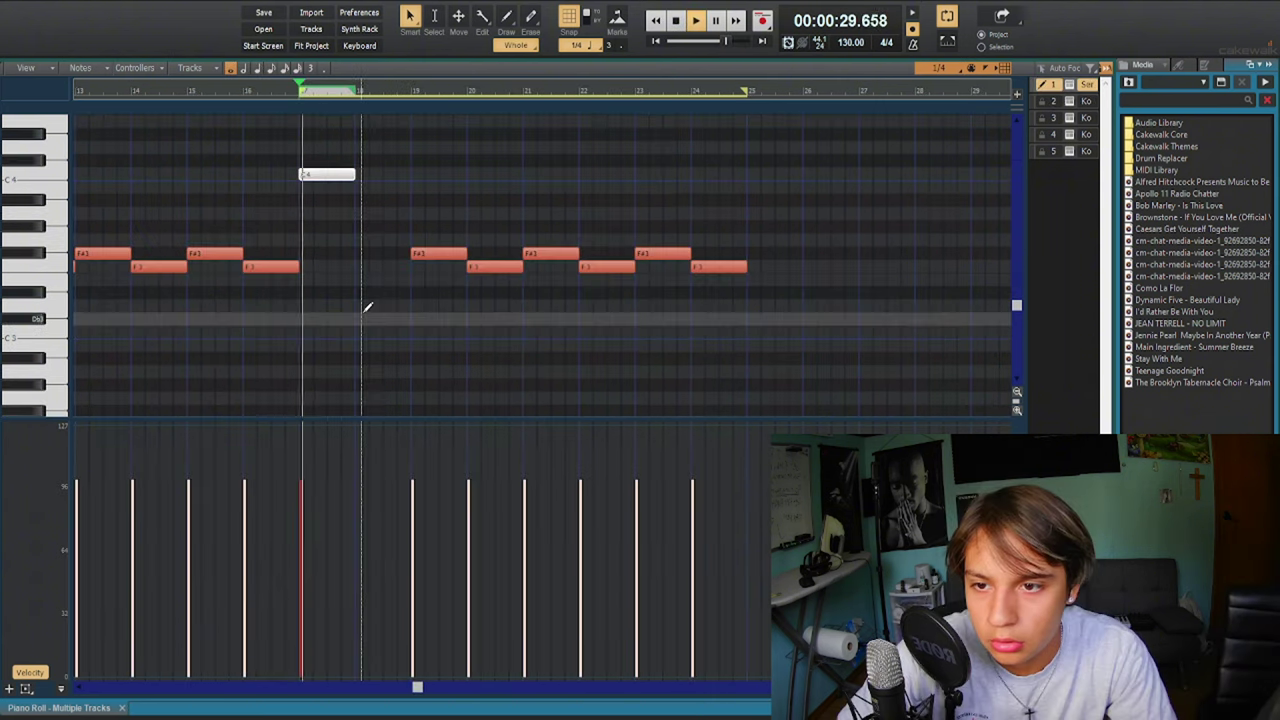
Stretch the C4 note at measure 17 to two measures and play the passage.
key("space")
mouse_move(357, 160)
left_mouse_down()
mouse_move(410, 160)
mouse_move(355, 174)
mouse_move(409, 187)
left_mouse_up()
right_click(381, 161)
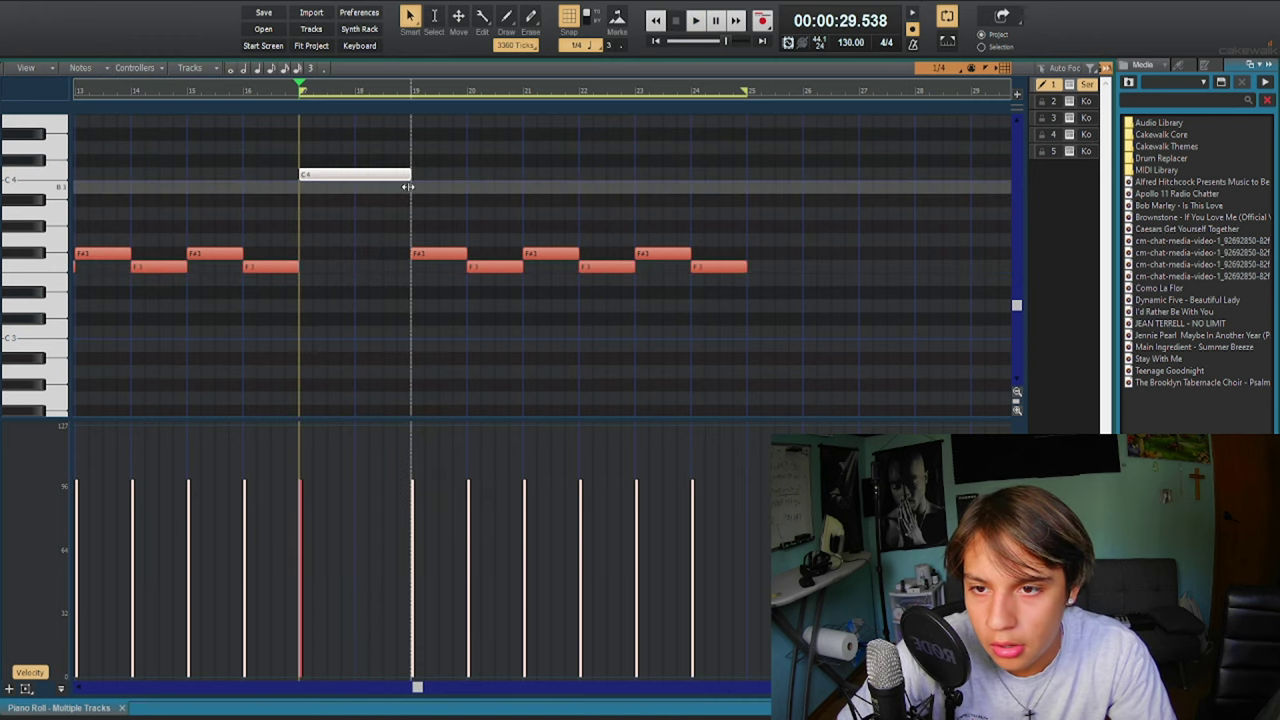
scroll(410, 186, "left", 3)
key("space")
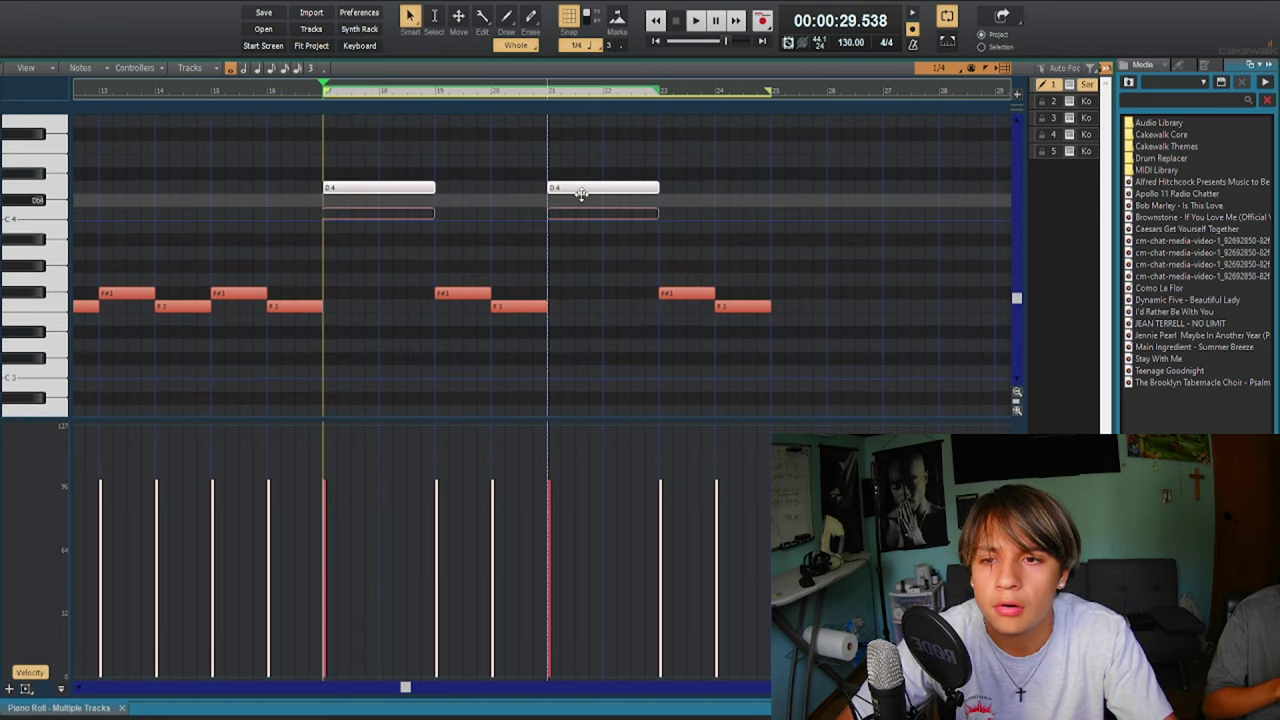
Raise the two long notes at measures 17 and 21 to D4 and play back from measure 16.
left_click(271, 257)
key("space")
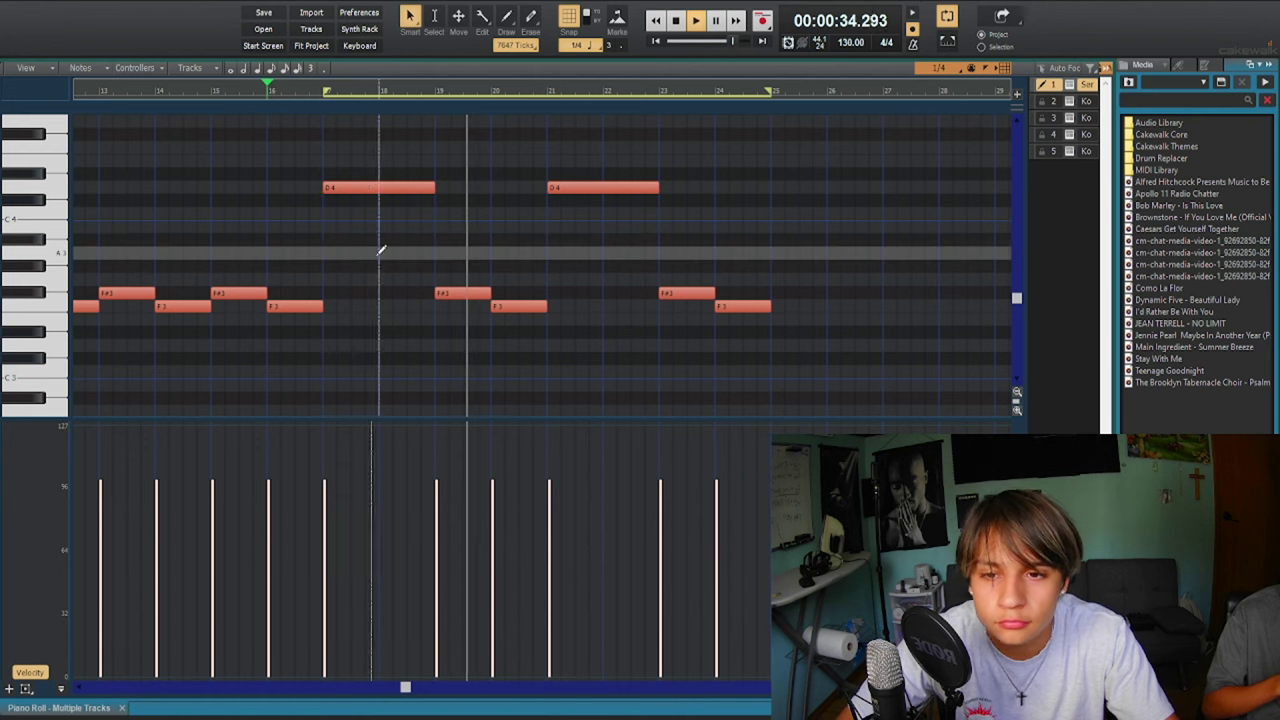
key("d")
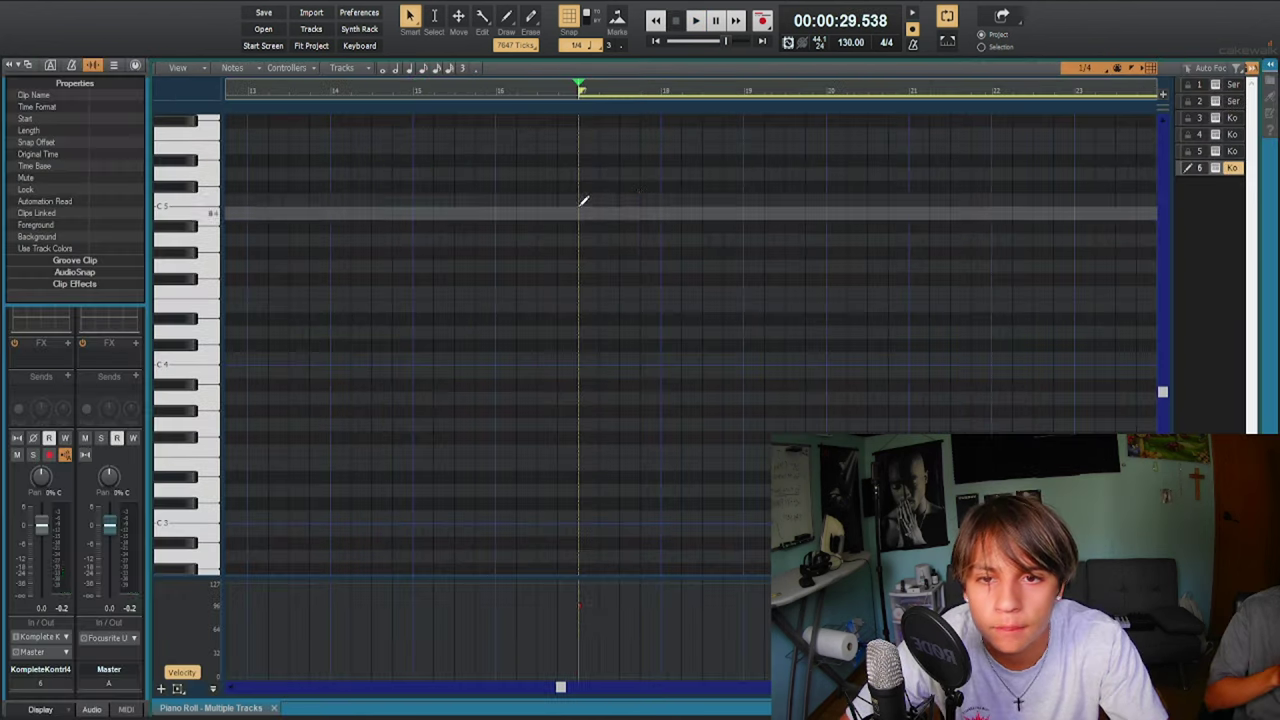
Place a whole-note C5 at measure 17 on track 6 and play it back.
left_click(583, 200)
key("space")
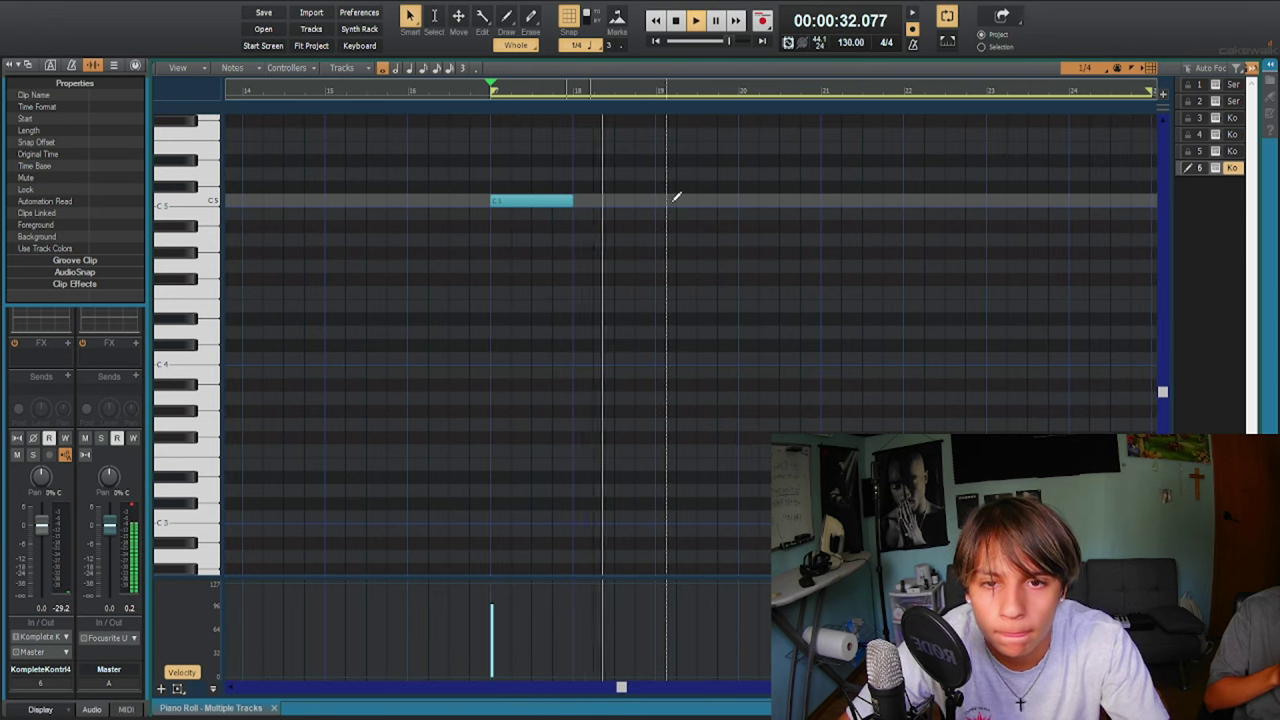
scroll(676, 197, "down", 1)
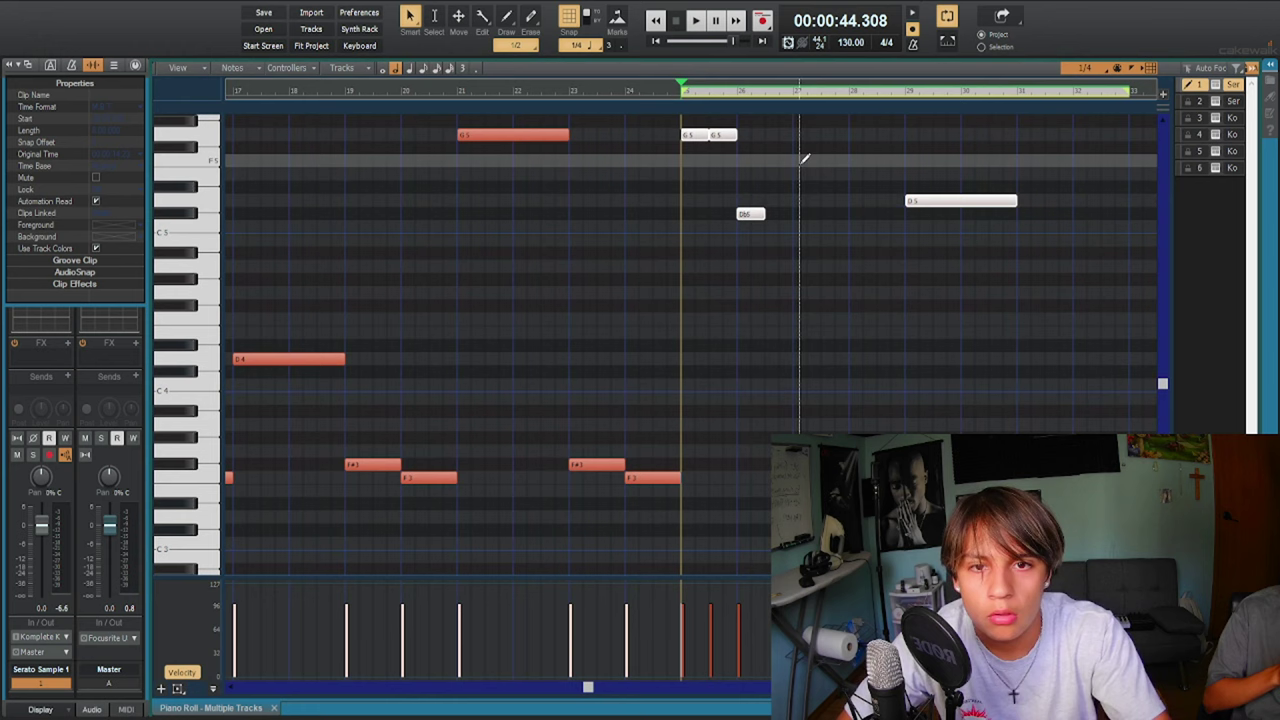
Lower the half note at measure 26 to F#4, put a second F#4 directly after it, and play the passage.
left_click(756, 214)
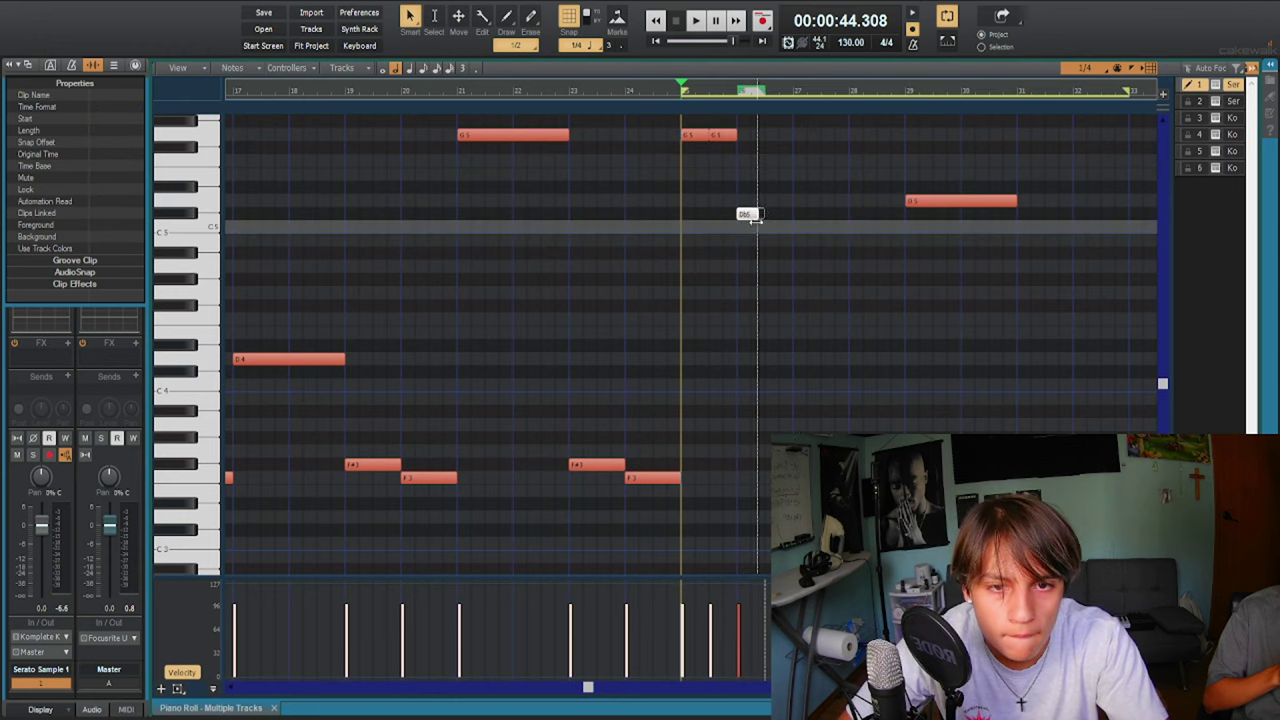
left_click_drag(749, 214, 751, 307)
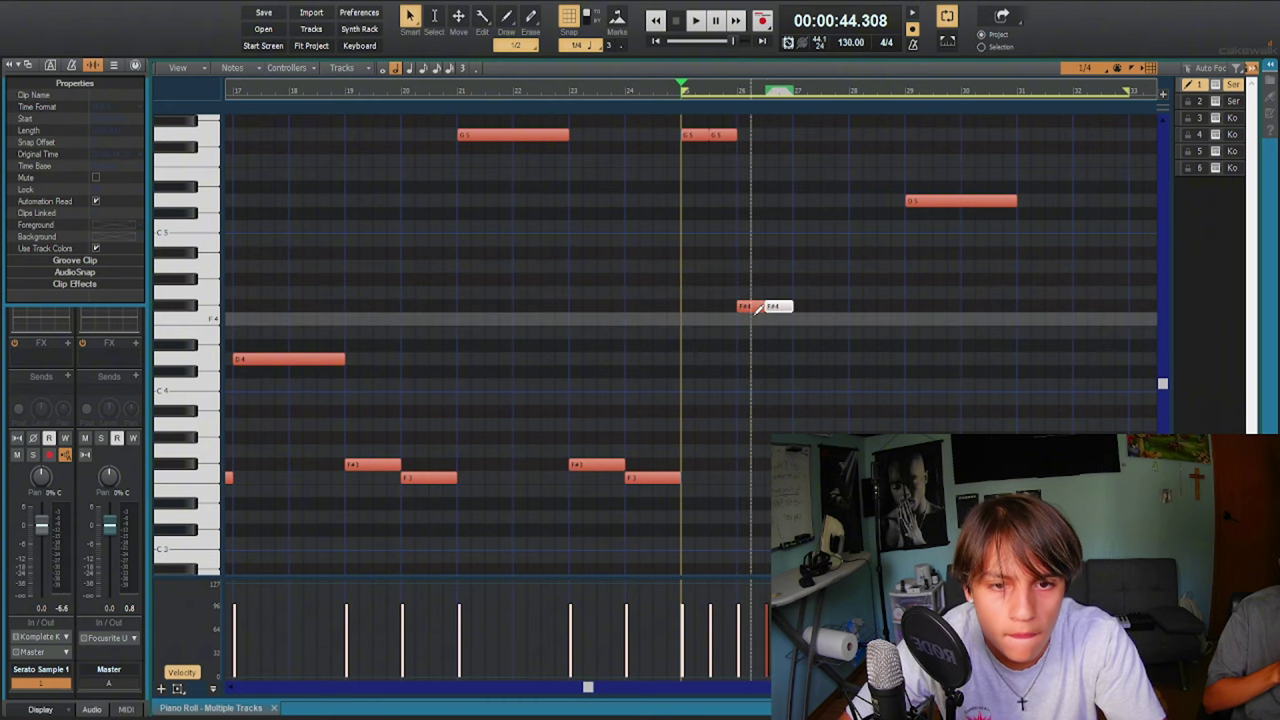
key("space")
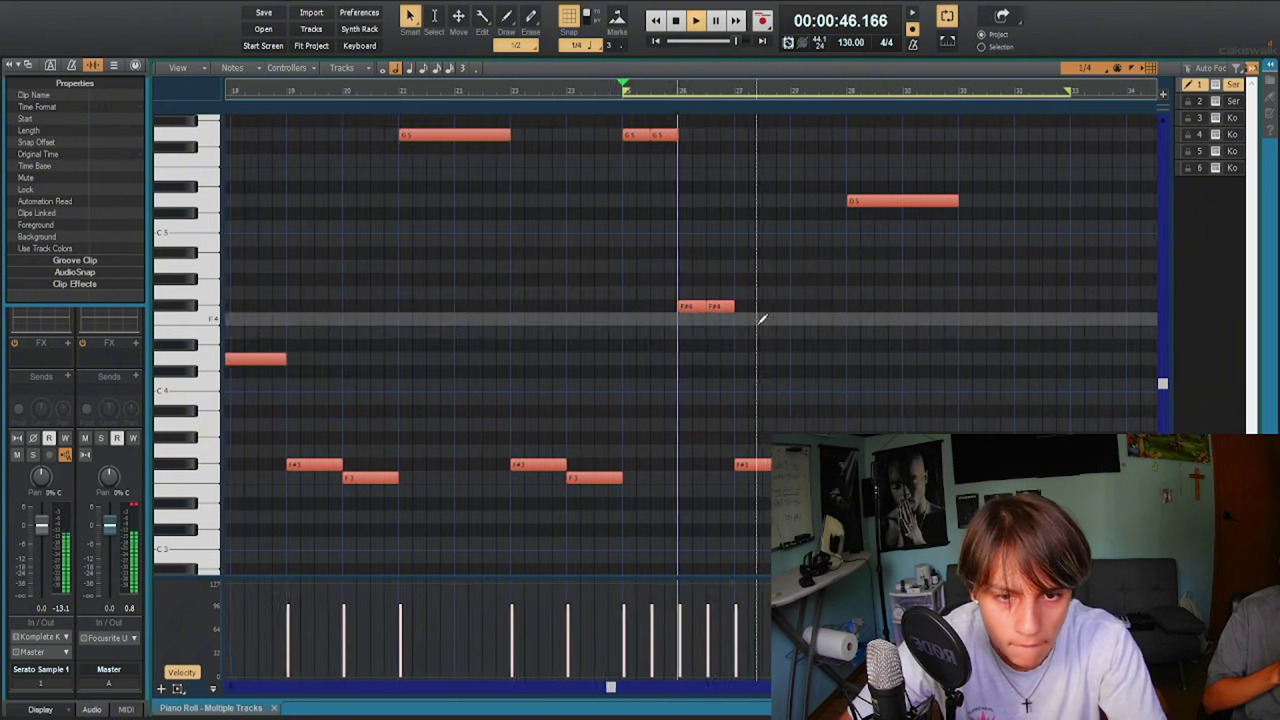
key("space")
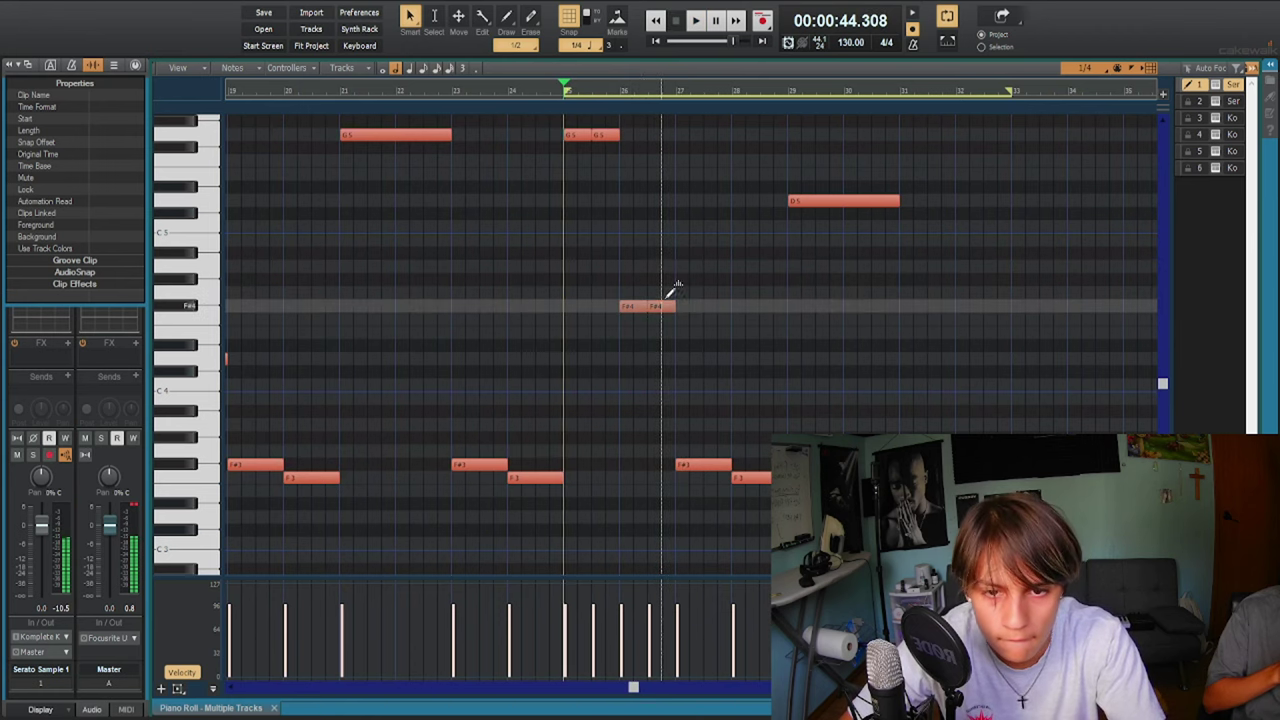
Lower both F#4 half notes in measure 26 to E4, auditioning the melody between the moves.
left_click_drag(656, 306, 660, 332)
key("space")
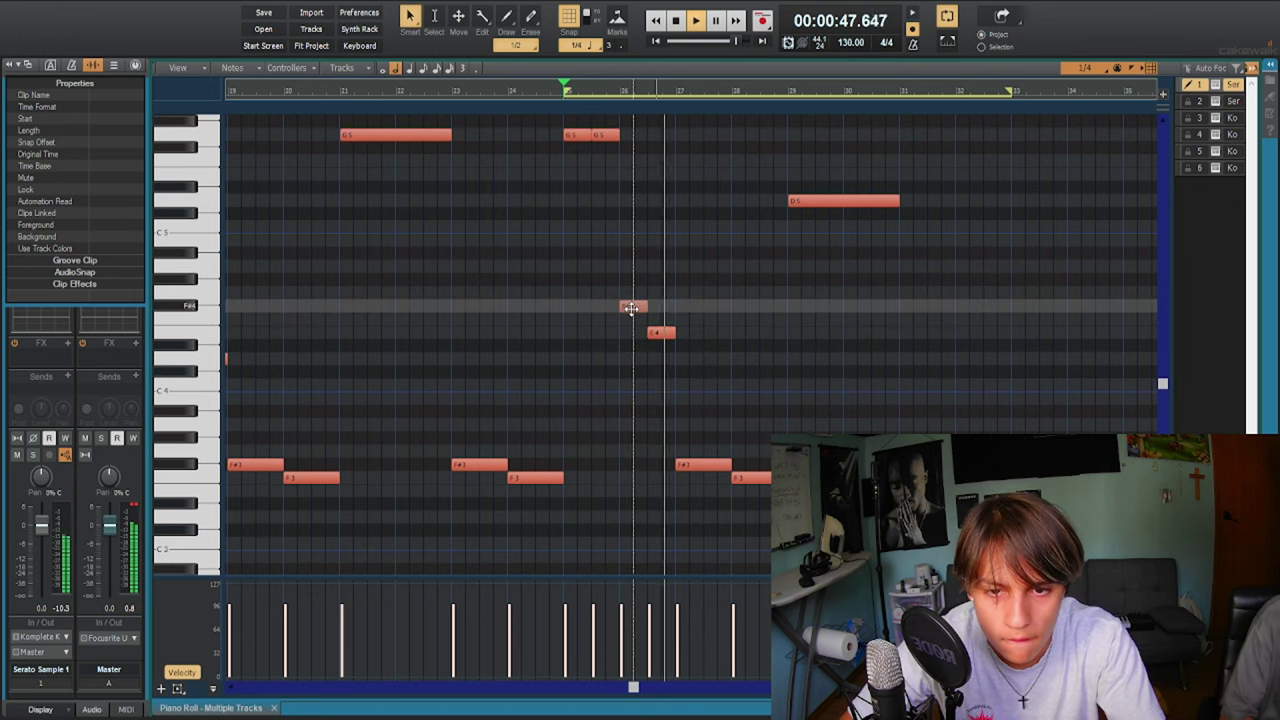
key("space")
left_click_drag(628, 309, 632, 334)
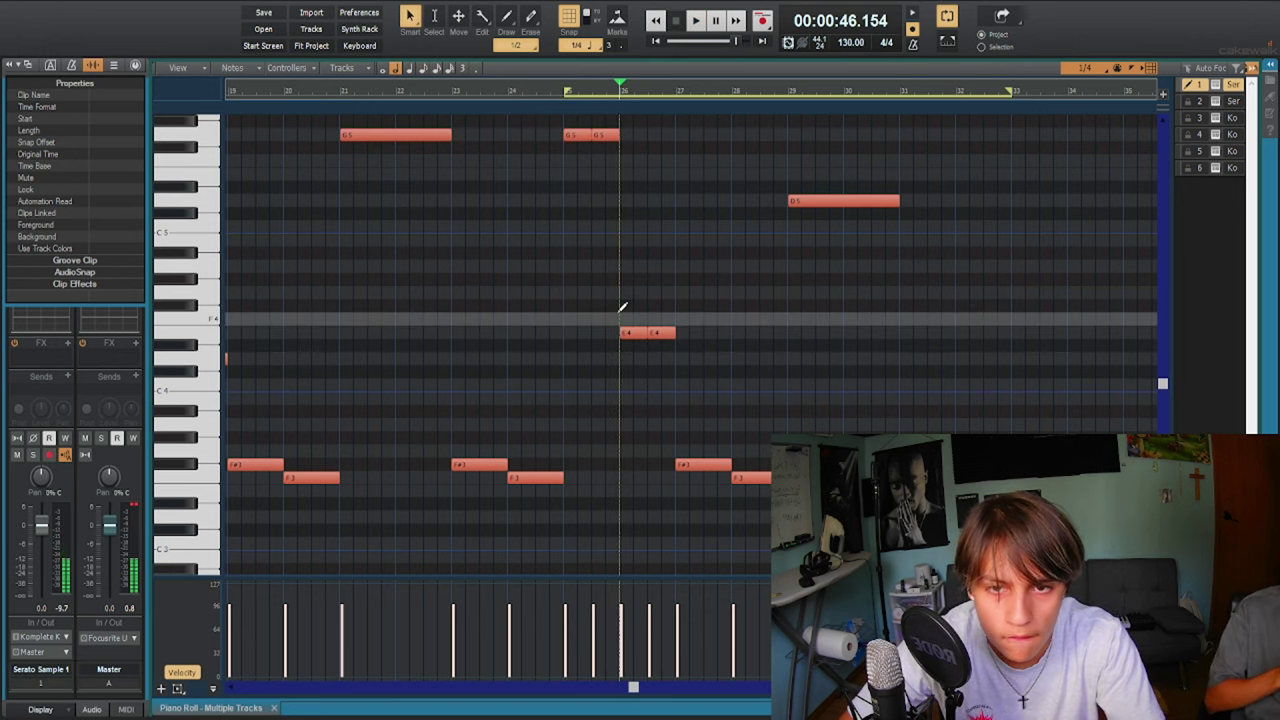
Raise the measure 27 note to G4 and the measure 28 note to A4, and play back the melody.
left_click_drag(713, 465, 705, 291)
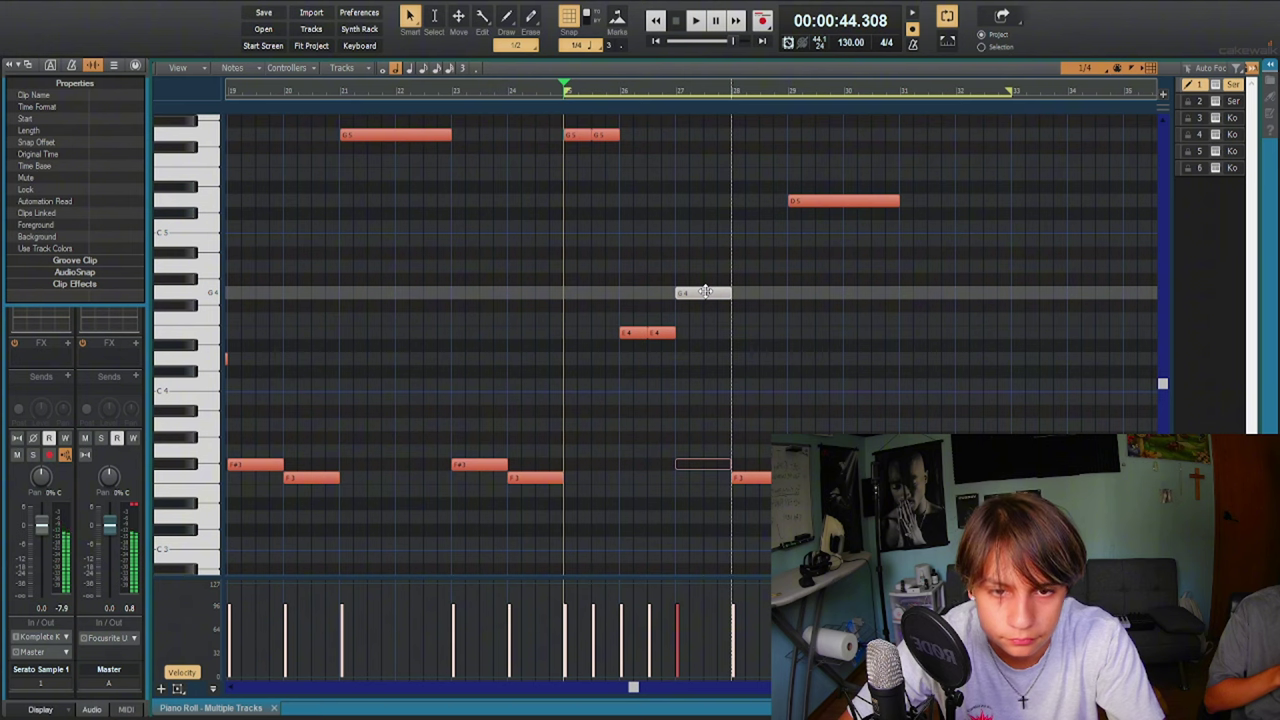
left_click_drag(705, 291, 705, 291)
left_click_drag(748, 477, 750, 268)
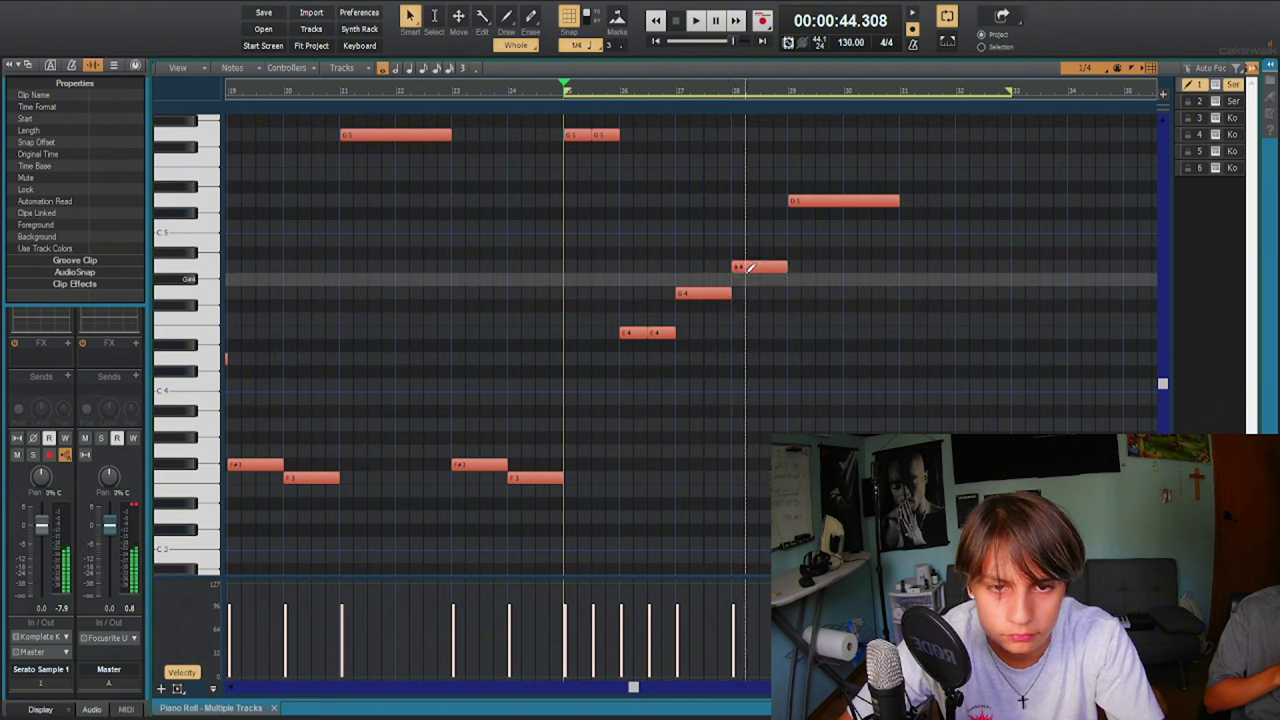
key("space")
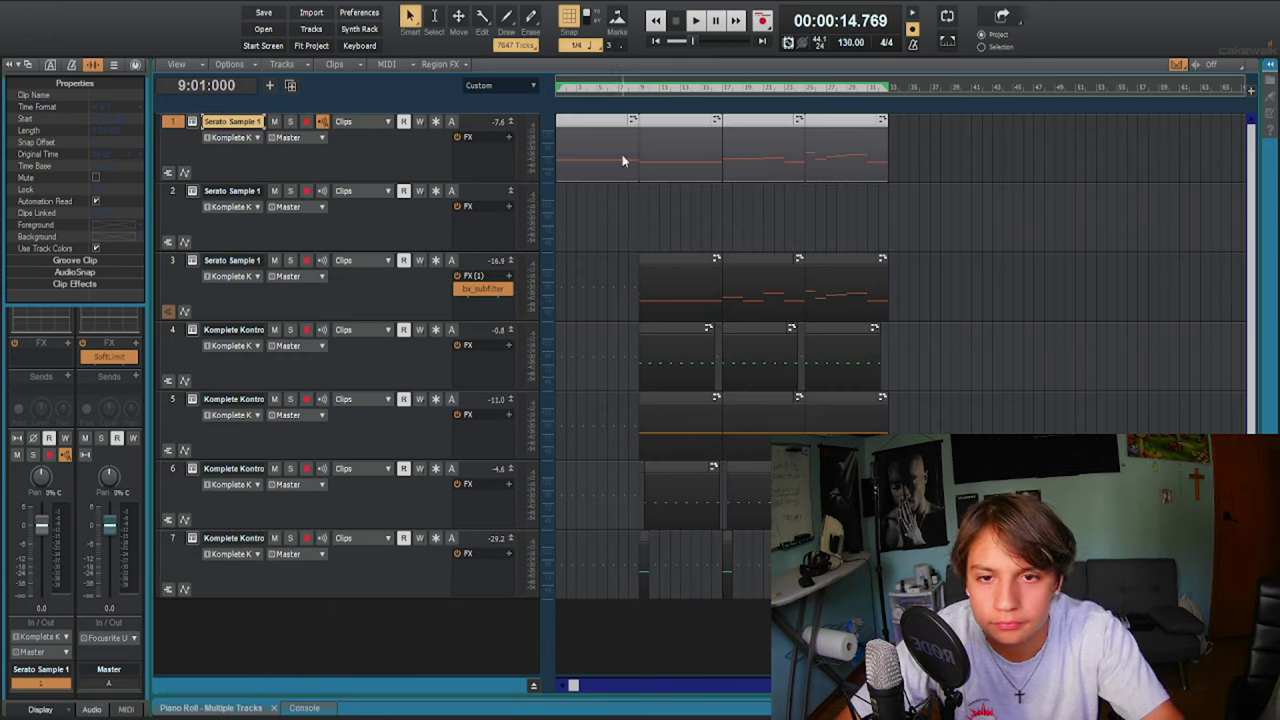
Copy all the clips on track 1 onto track 2 and play the arrangement from the start.
left_click_drag(673, 124, 680, 204)
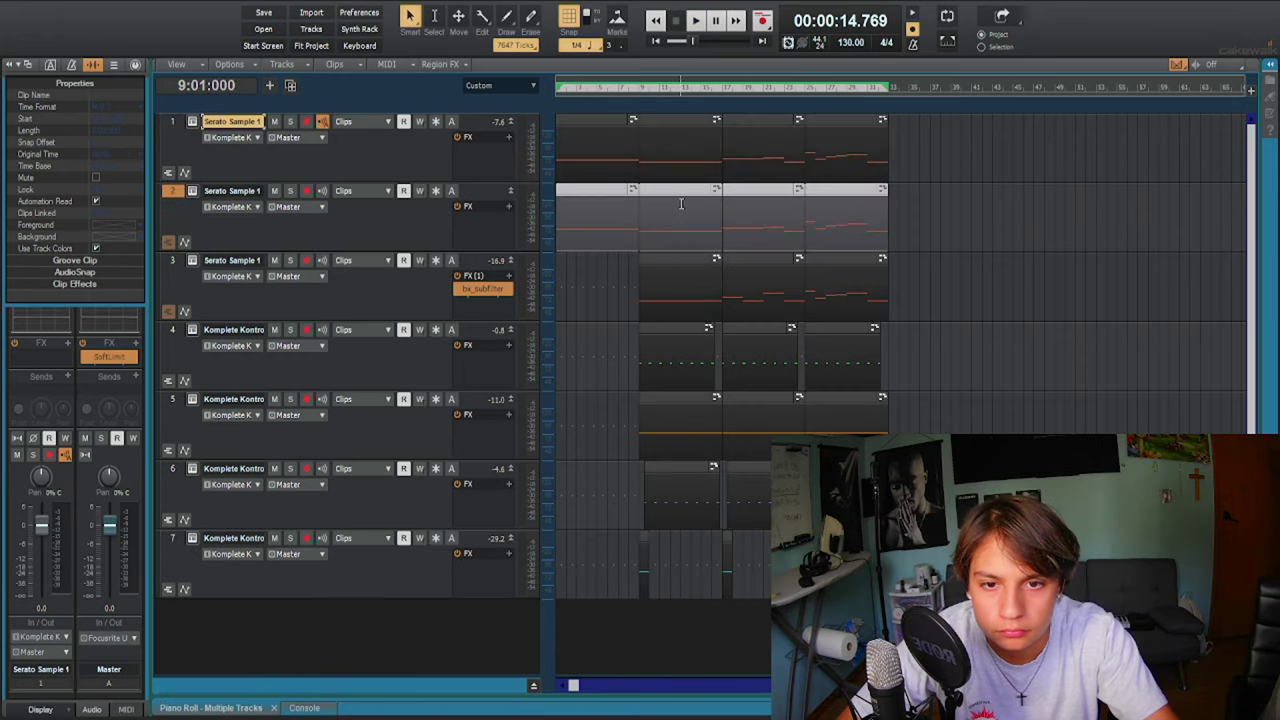
left_click(198, 194)
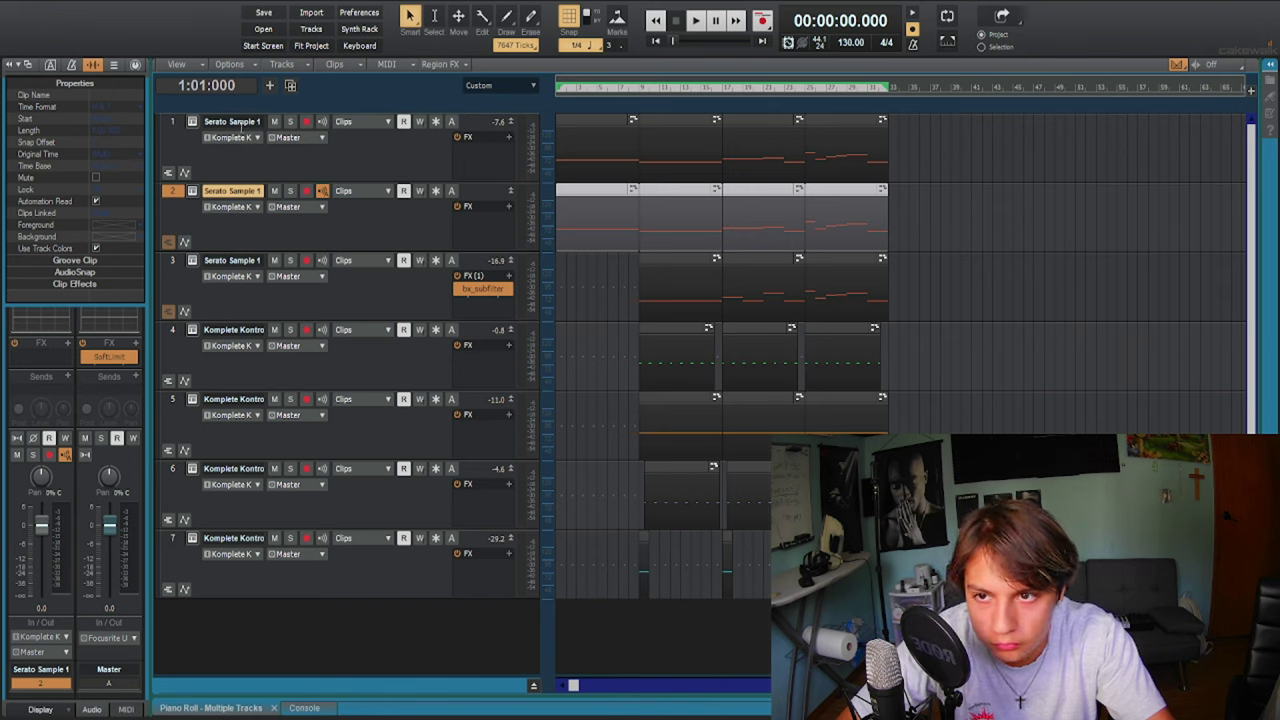
key("Up")
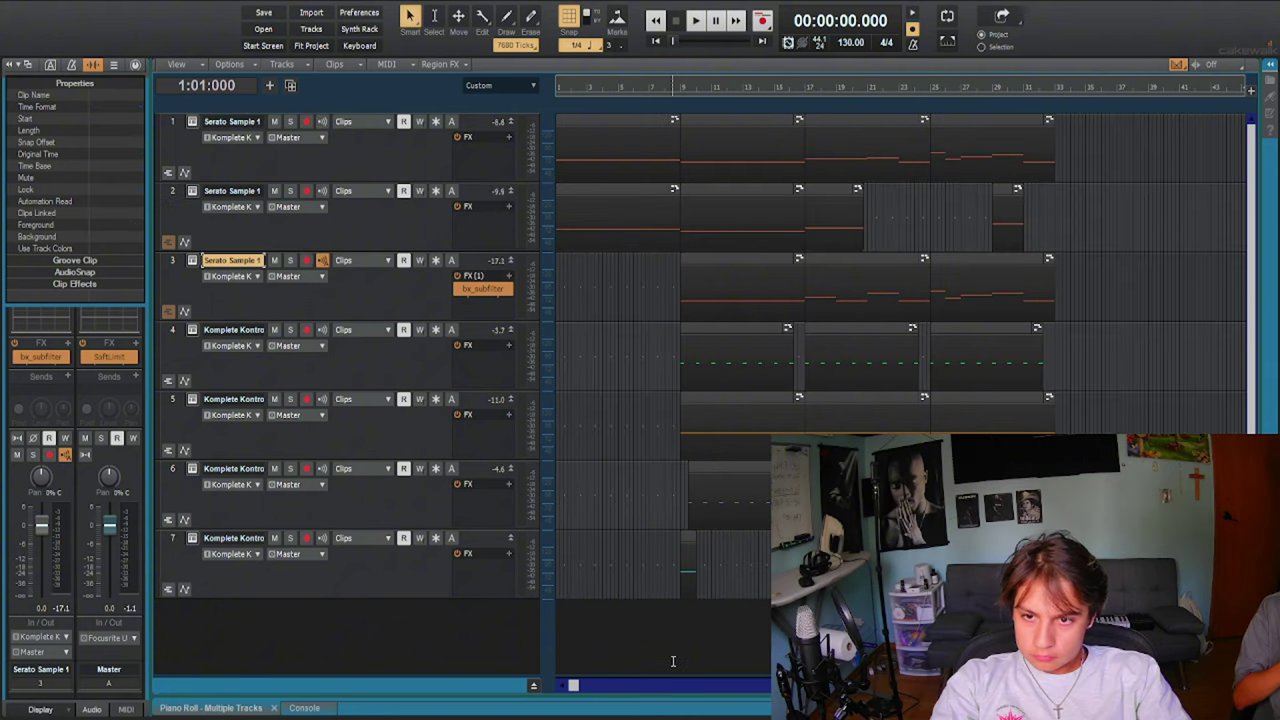
key("space")
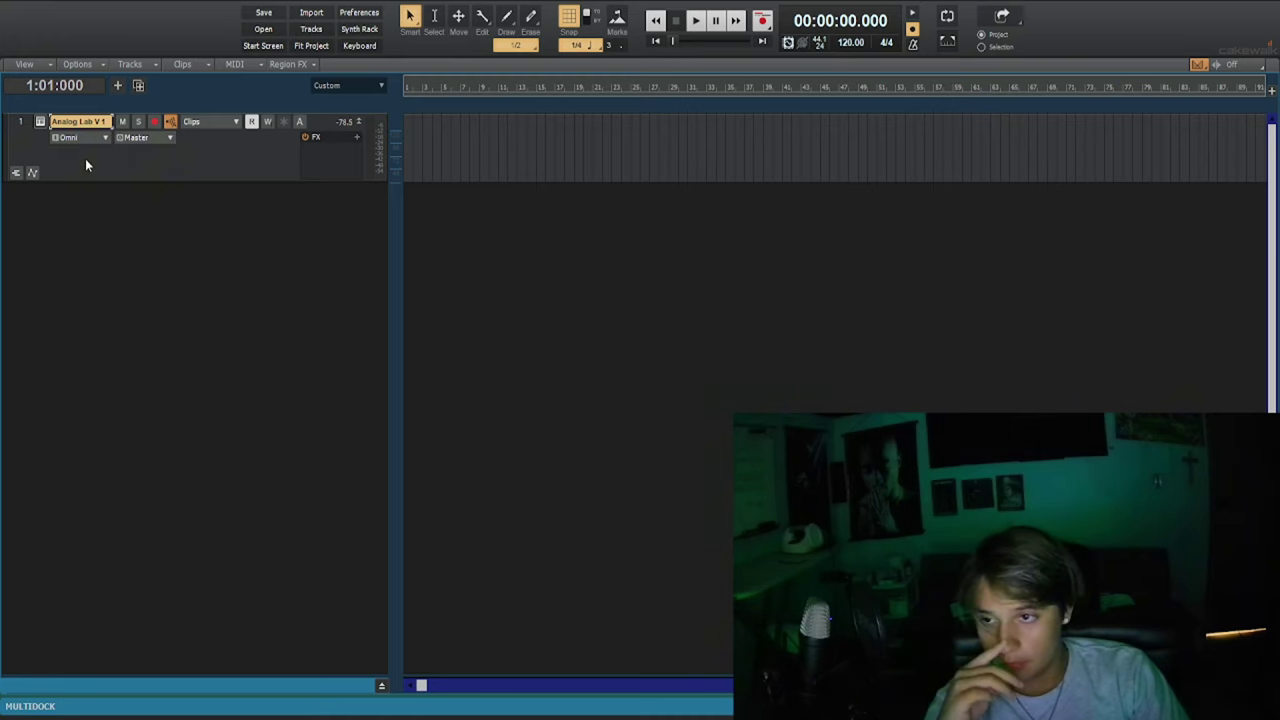
Open the Analog Lab V track's piano roll and build a whole-note F#4, A4, C5 chord in measure 1.
key("alt+6")
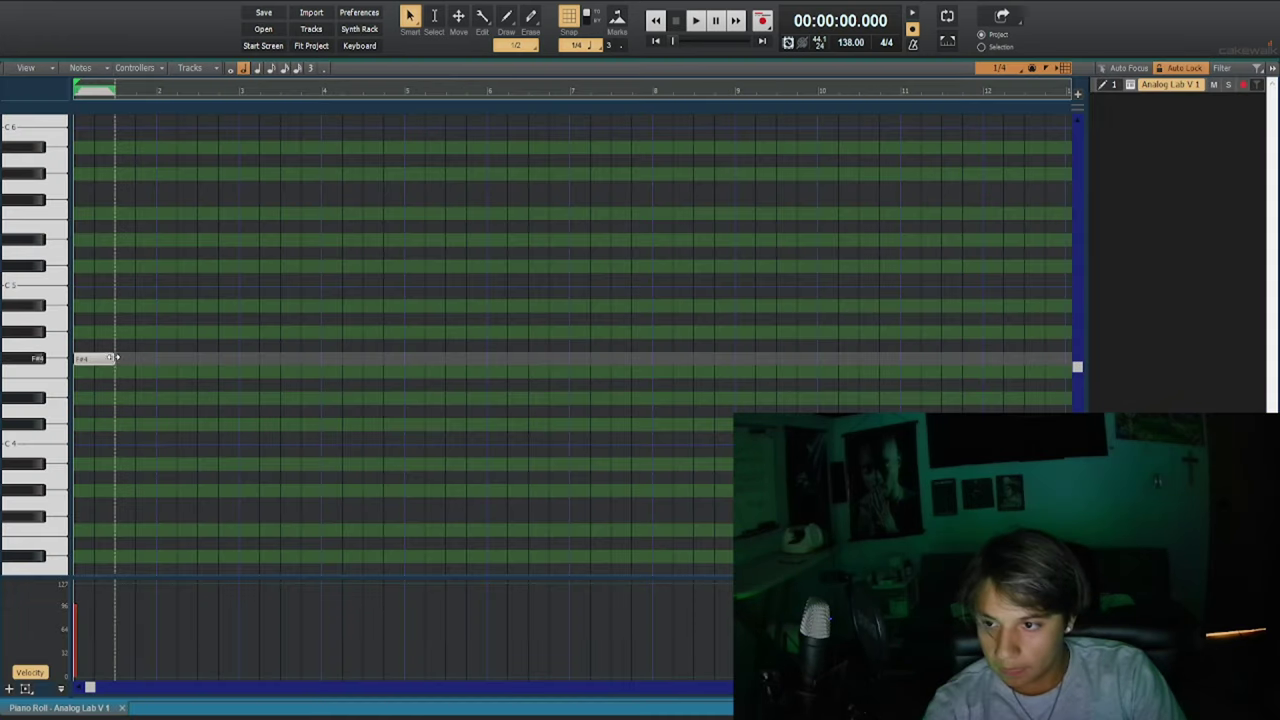
left_click(110, 358)
left_click(90, 318)
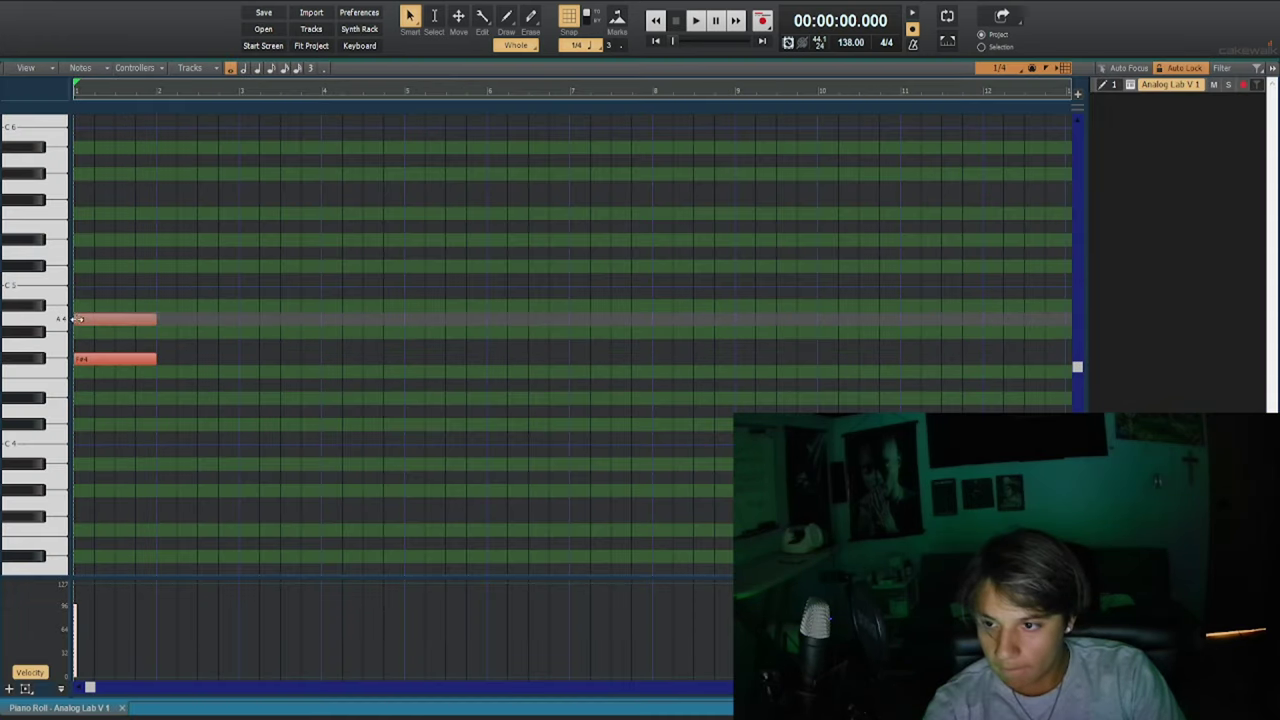
left_click(78, 278)
Shift the whole chord down to E4, G4, B4, audition it, and add a whole-note C4 beneath.
key("ctrl+a")
key("space")
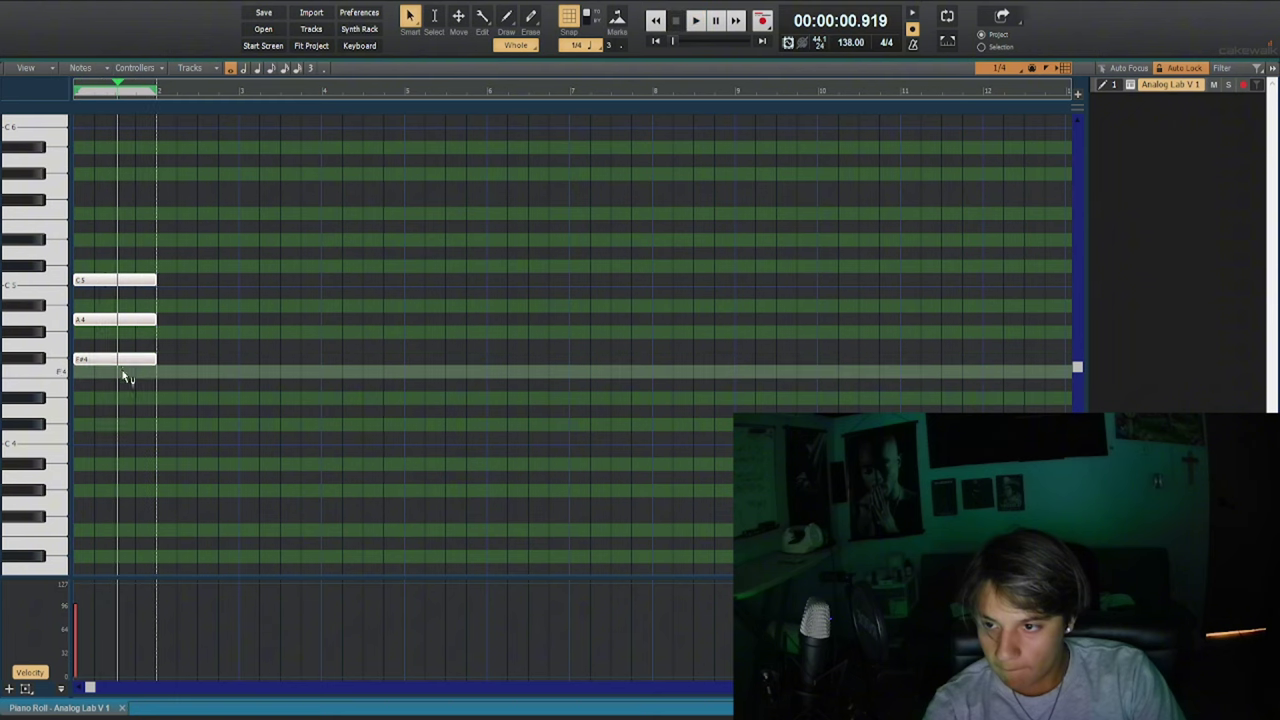
left_click_drag(124, 362, 126, 387)
key("space")
key("space")
left_click(83, 437)
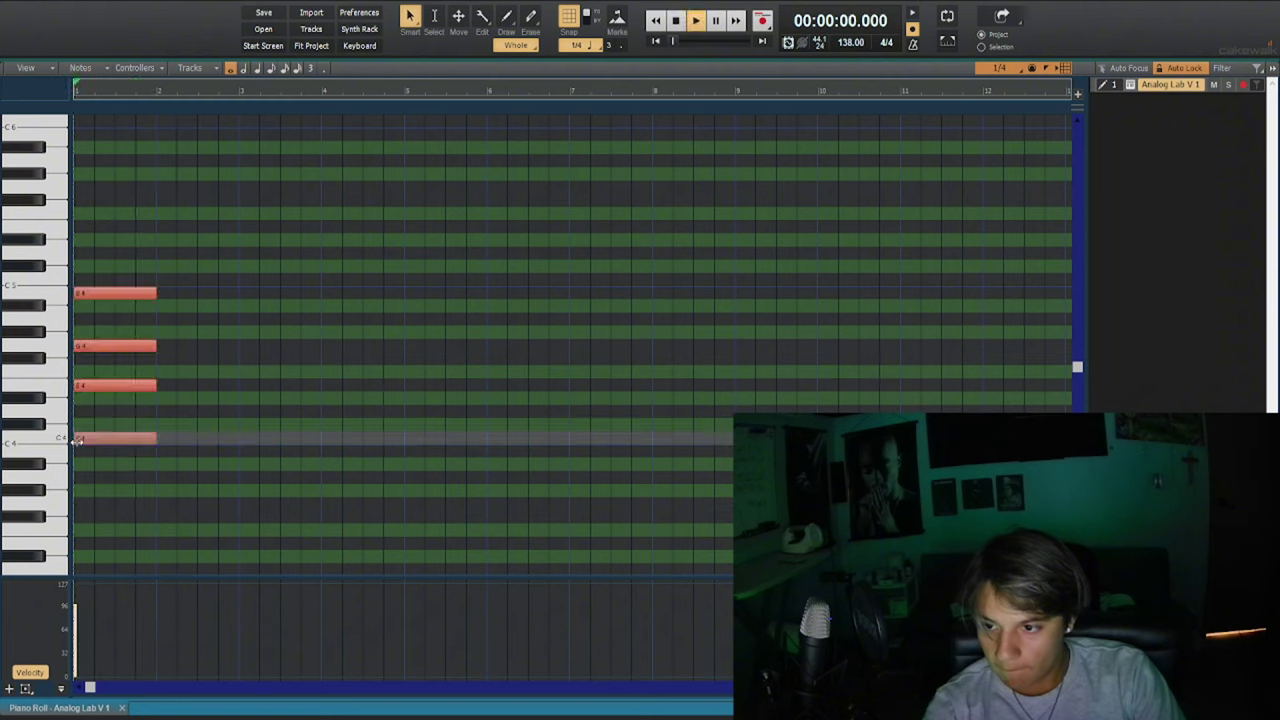
Duplicate the four-note chord from measure 1 into measure 2 and listen to it.
key("space")
key("ctrl+a")
key("ctrl+d")
key("space")
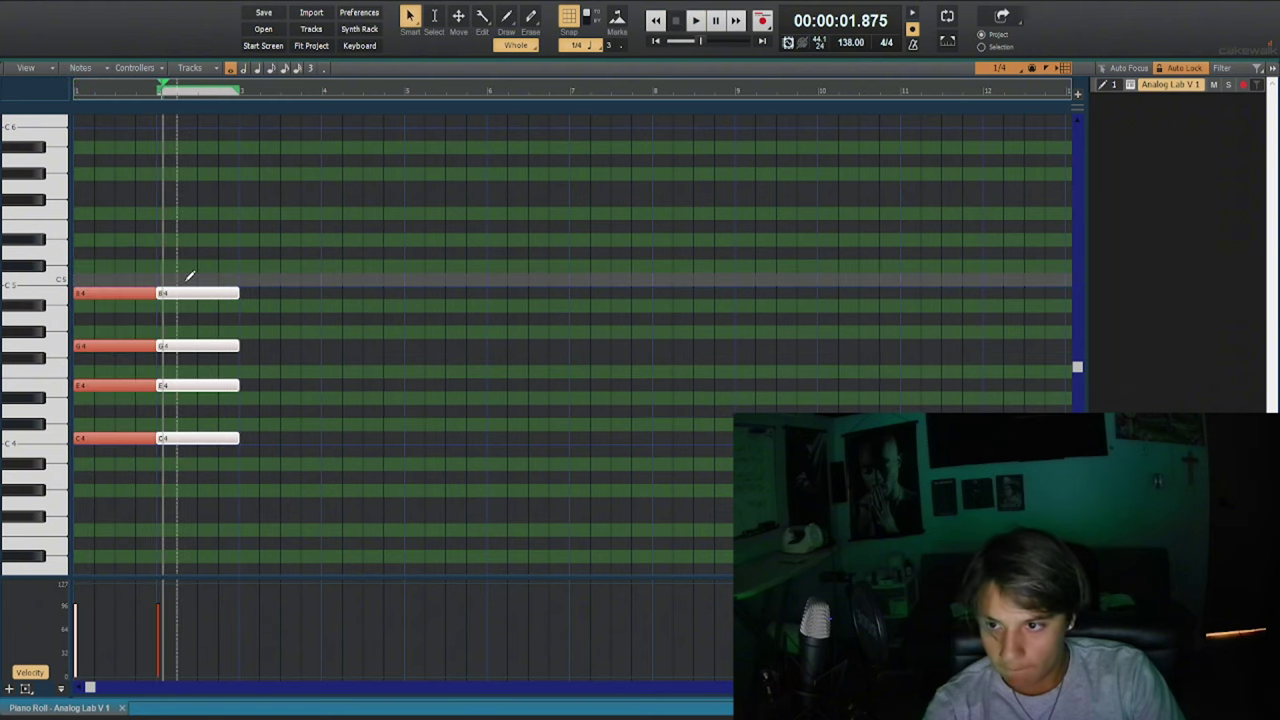
Shift the measure 2 chord up to D4, F#4, A4, C5 and play both chords from the start.
left_click_drag(188, 294, 187, 286)
key("w")
key("space")
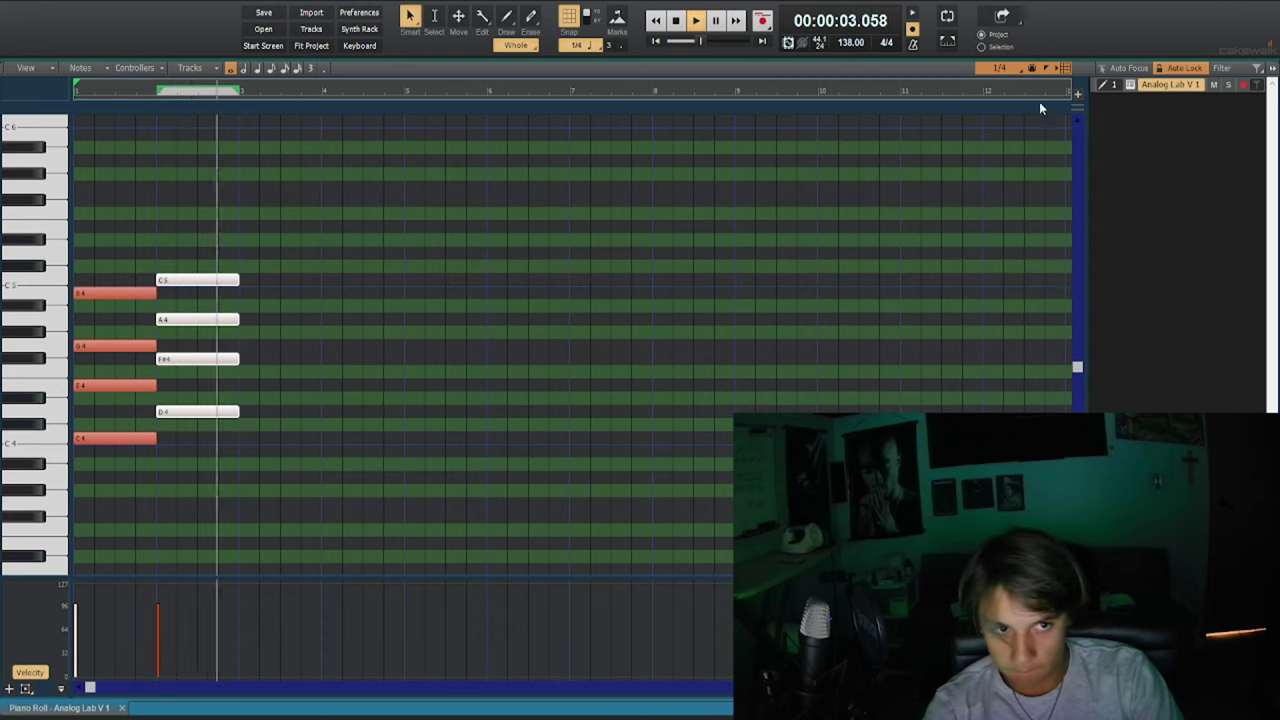
key("space")
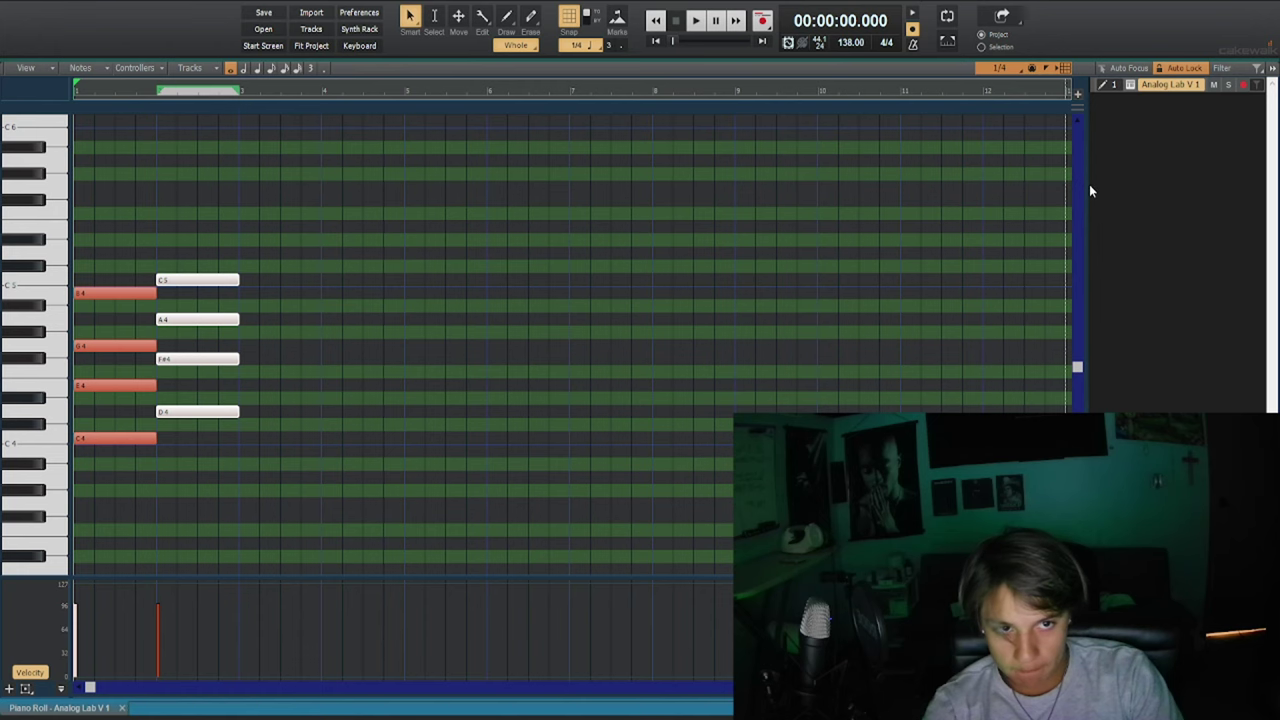
Transpose both chords up together to E4, G4, Bb4, D5 and F4, A4, C5, E5, and play them.
key("ctrl+a")
left_click_drag(206, 411, 201, 378)
key("space")
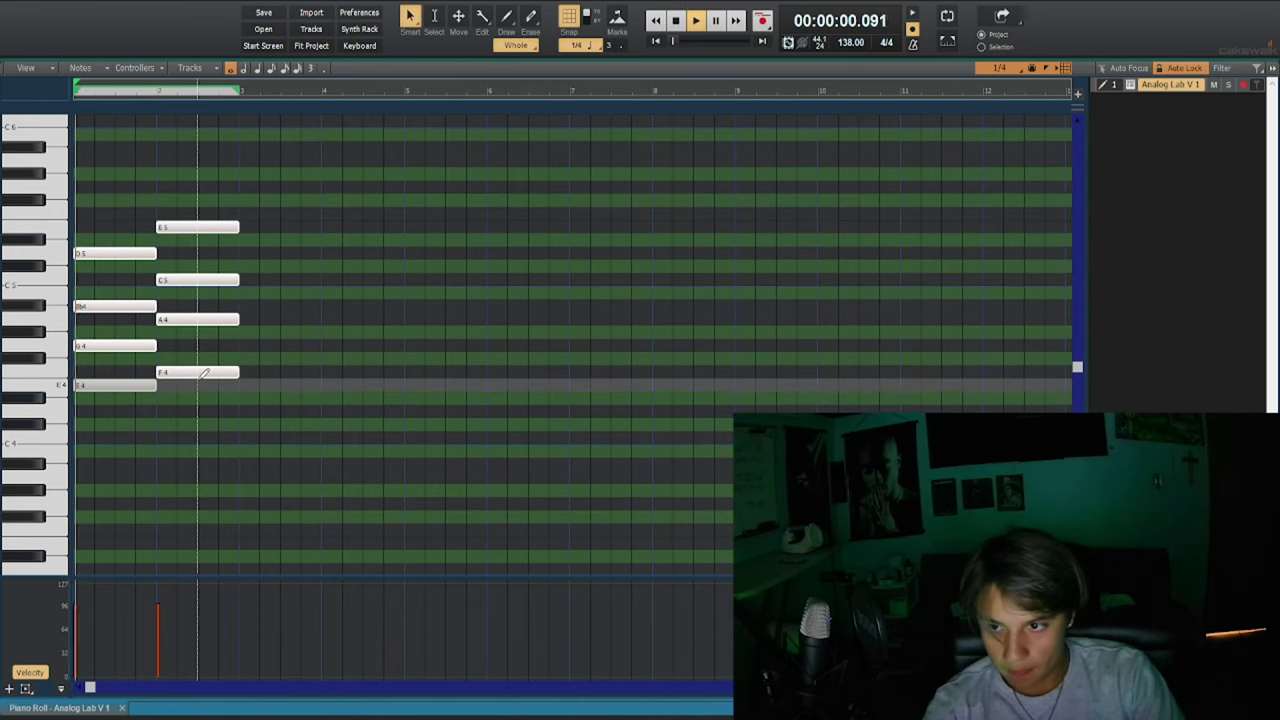
left_click(151, 367)
key("space")
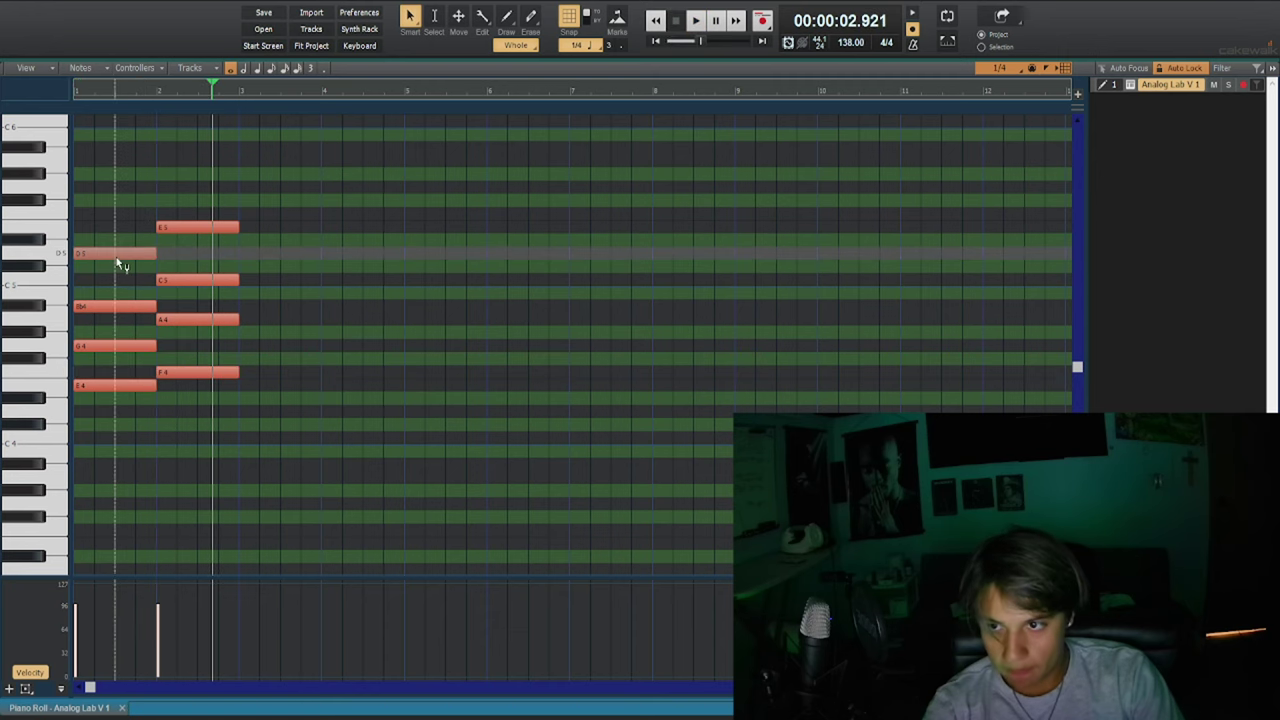
Lower only the measure 1 chord to D4, F4, A4, C5 and play the progression.
left_click_drag(116, 262, 112, 384)
left_click_drag(116, 230, 110, 414)
key("space")
left_click(183, 402)
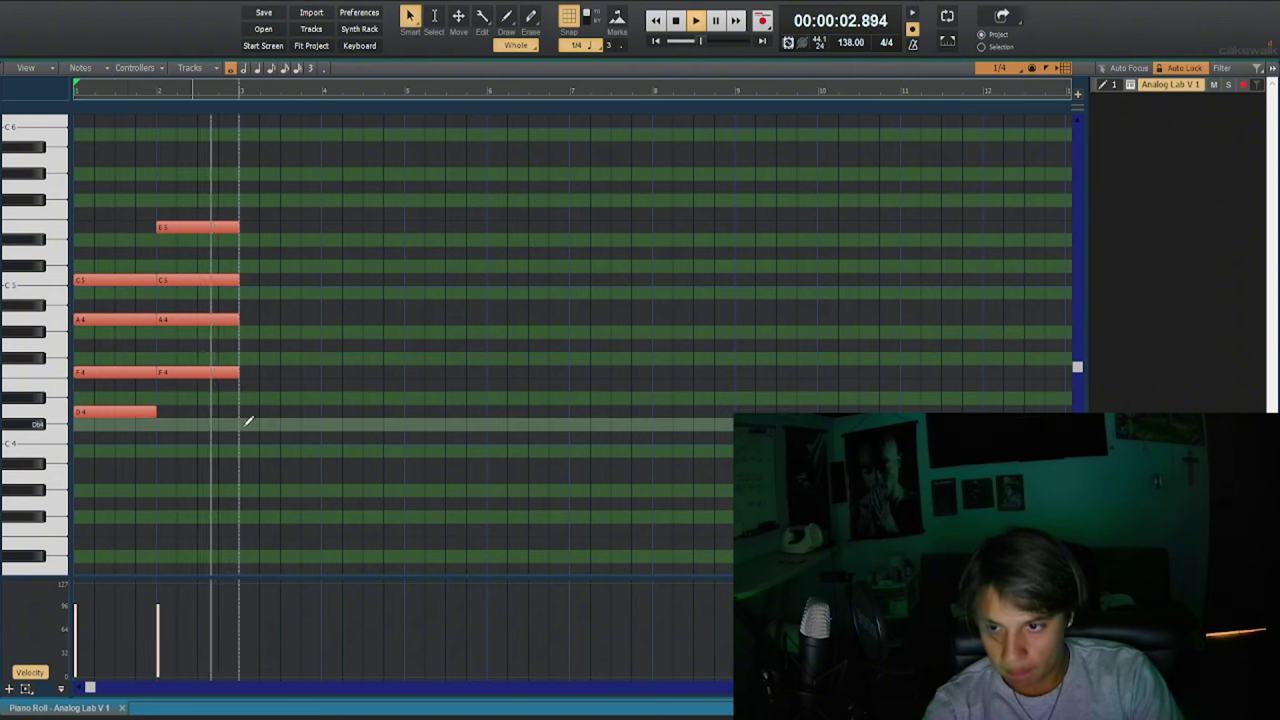
key("space")
Duplicate the measure 2 chord into measure 3 and add a whole-note D4 starting midway through measure 3.
left_click_drag(239, 434, 208, 224)
key("ctrl+d")
double_click(282, 411)
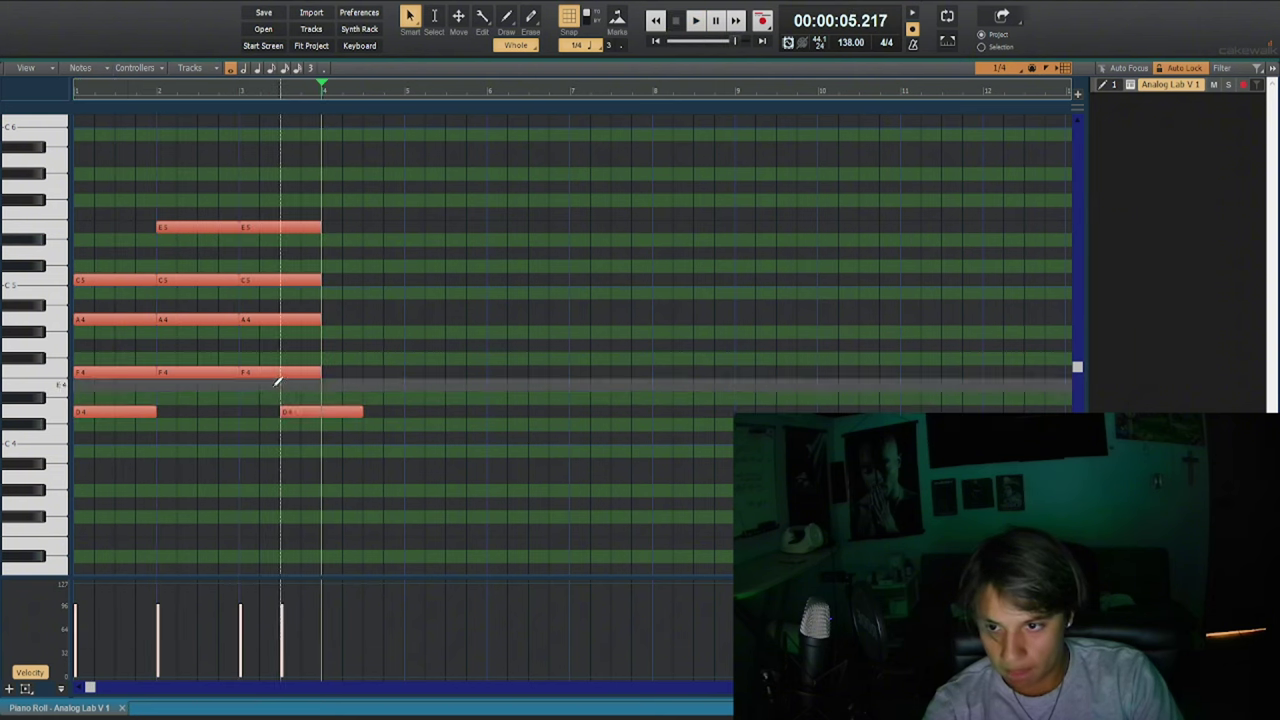
Undo the added whole-note D4 and move the measure 3 chord down to A3, C4, E4, G4.
key("ctrl+z")
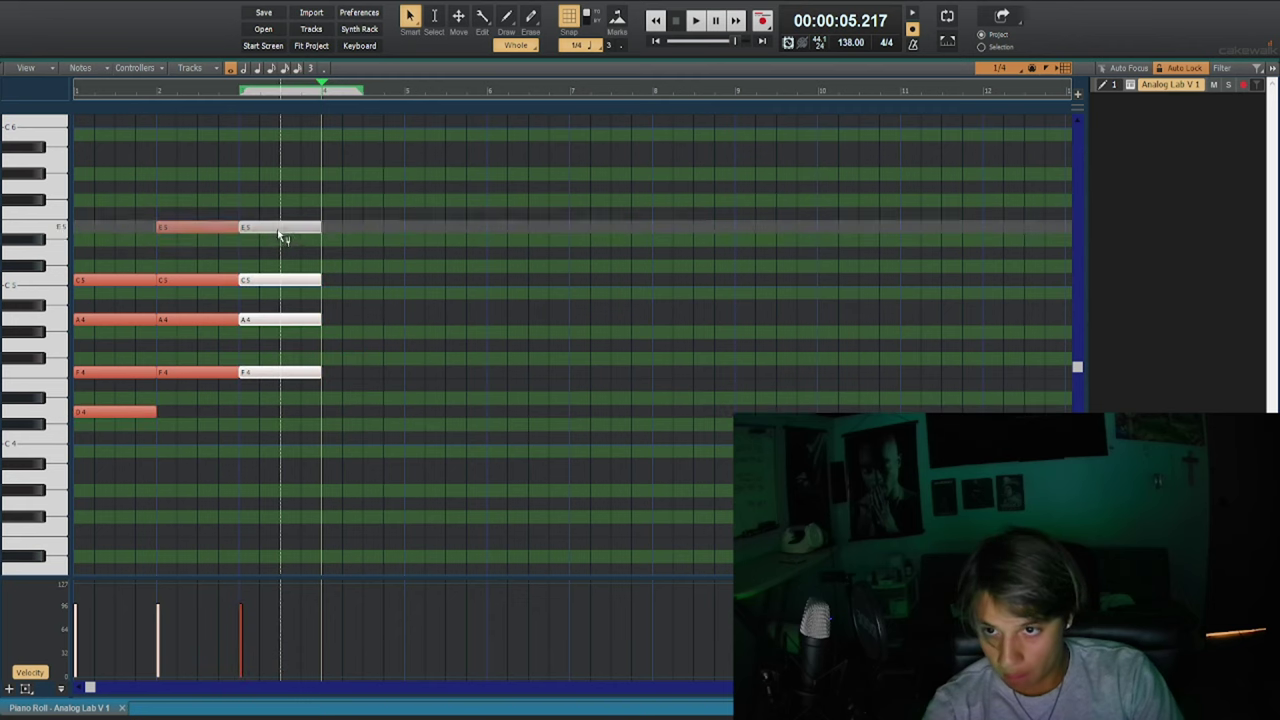
left_click_drag(277, 229, 285, 322)
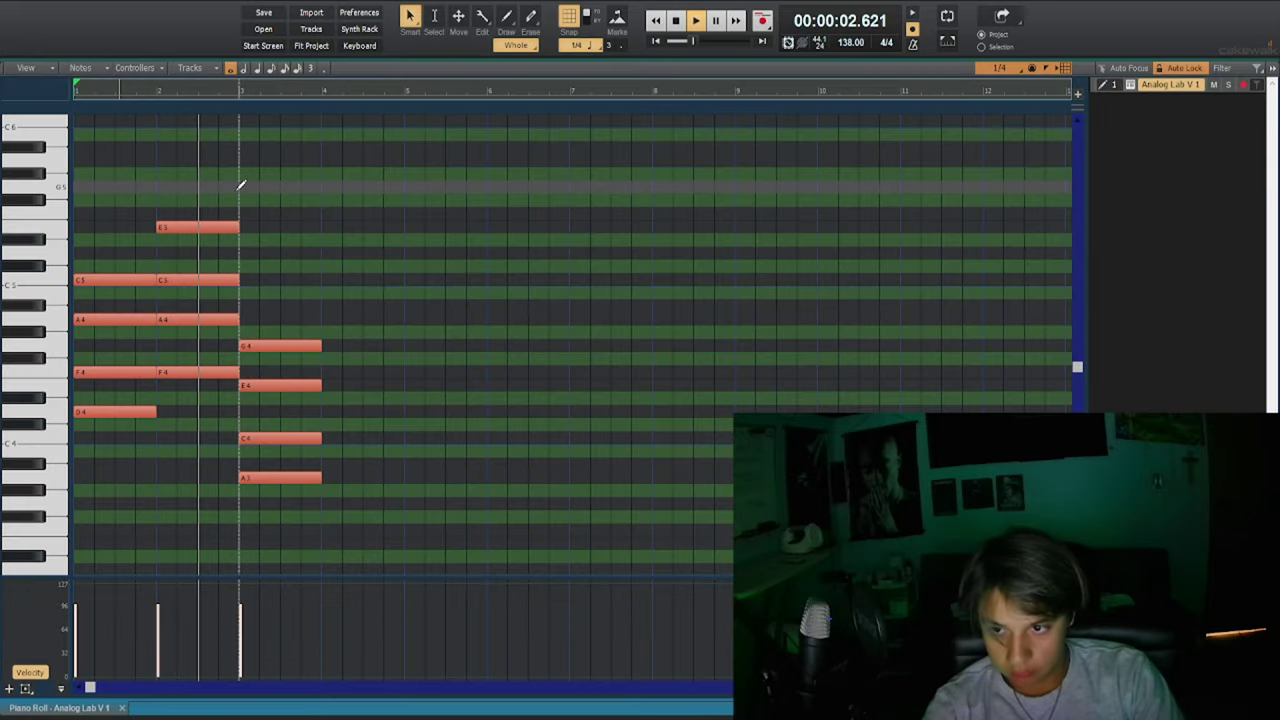
key("space")
Split every note of the measure 2 chord at beat 4 and play the progression from the start.
left_click_drag(215, 200, 203, 417)
key("w")
key("space")
left_click(218, 383)
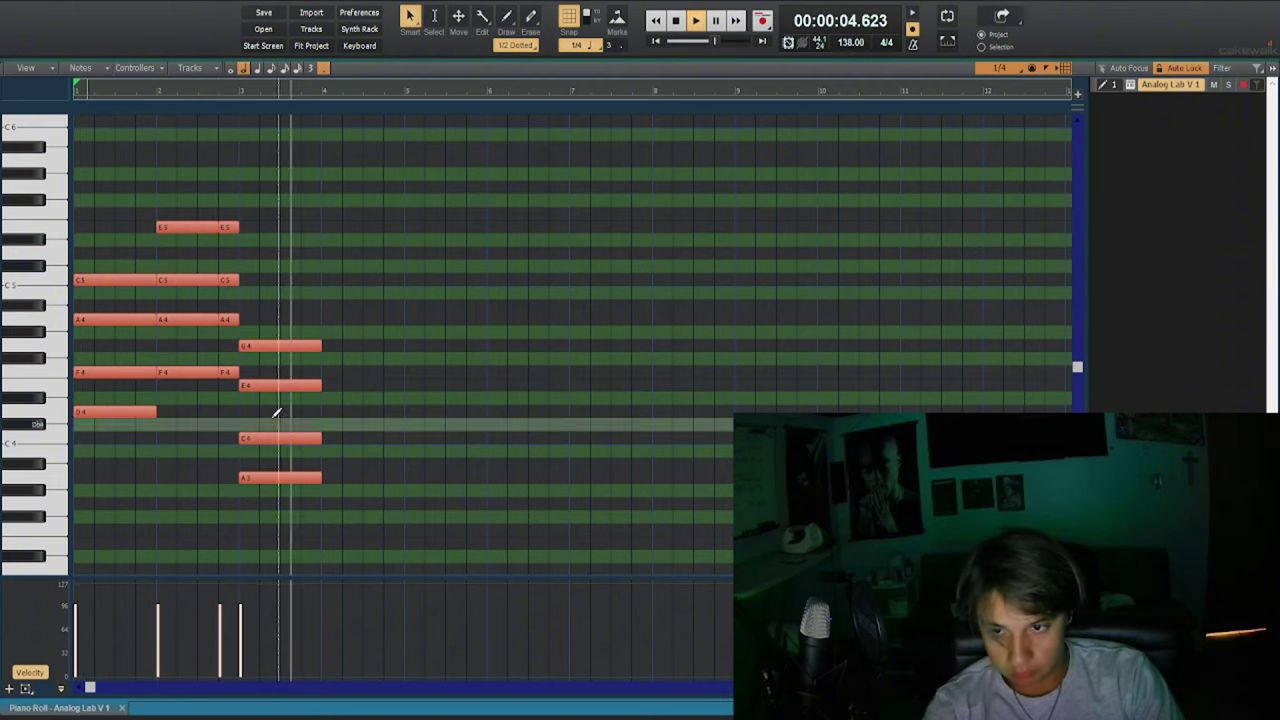
Paste a copy of the chord into measure 4, placed at Bb3, D4, F4, A4.
key("space")
left_click(356, 346)
key("ctrl+v")
left_click_drag(409, 352, 369, 340)
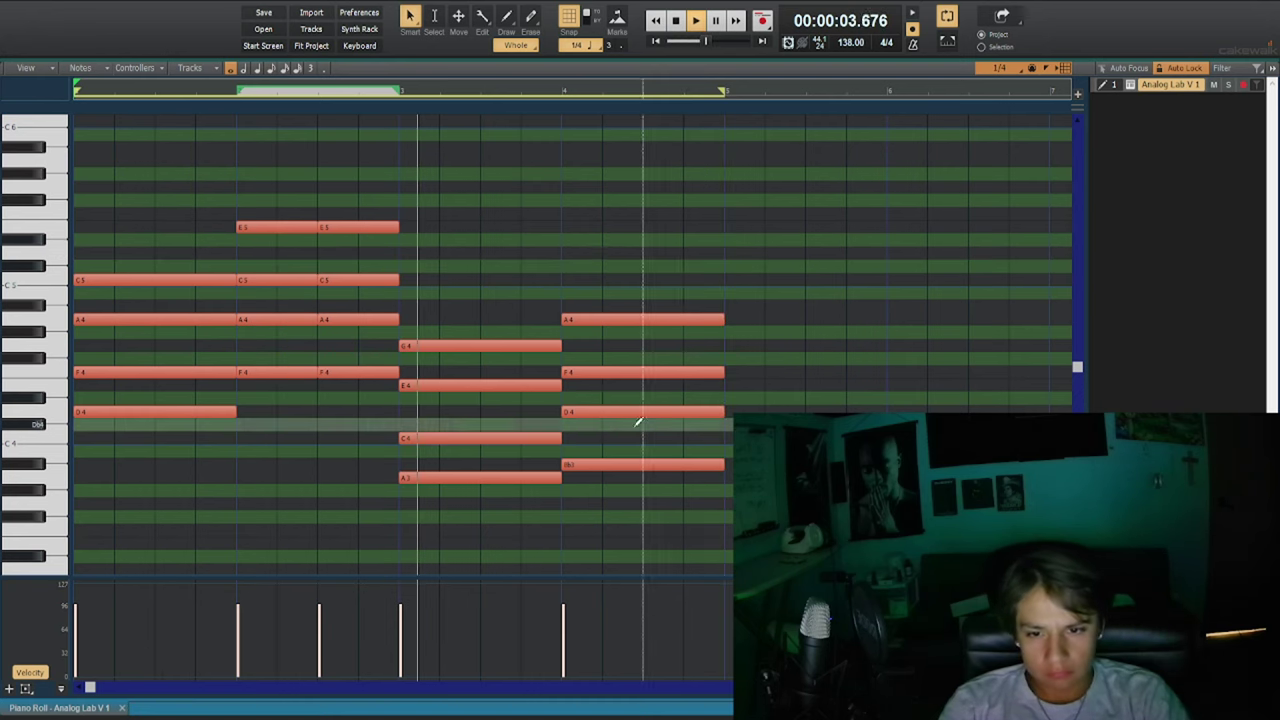
Add quarter notes C5 and D5 on beats 3 and 4 of measure 4.
scroll(634, 420, "up", 1, "ctrl")
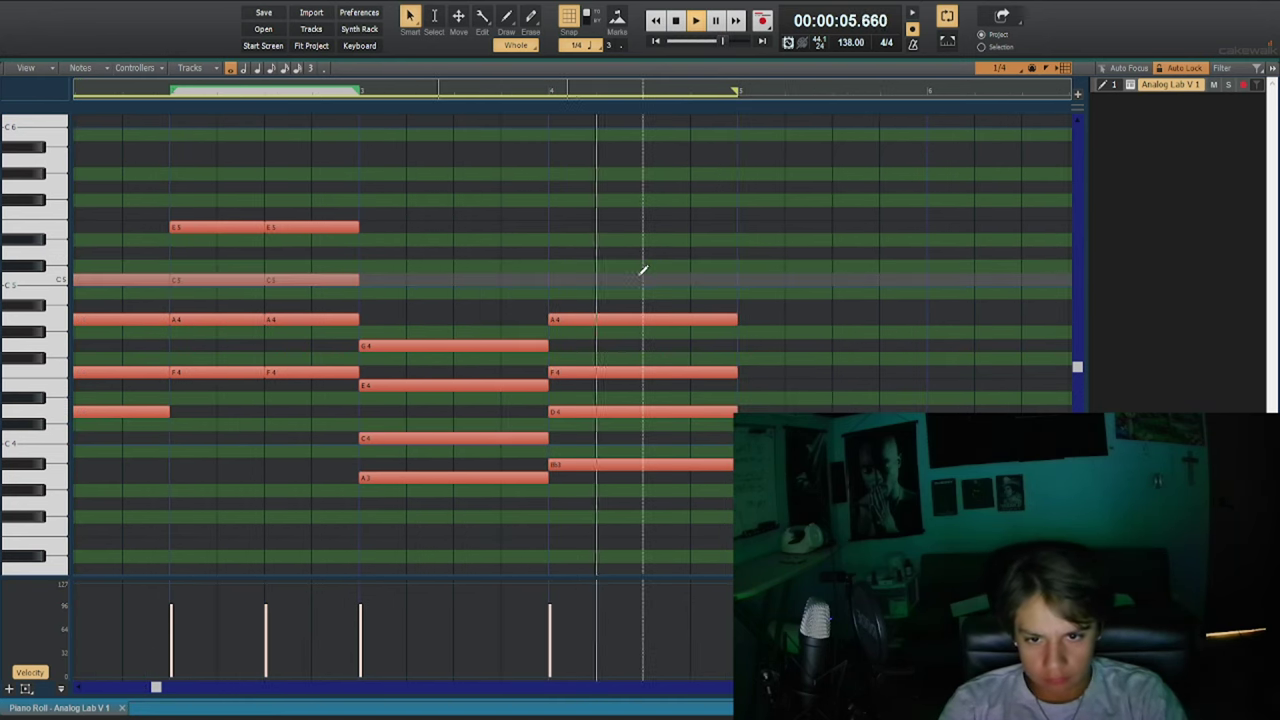
left_click_drag(643, 280, 689, 278)
left_click(697, 252)
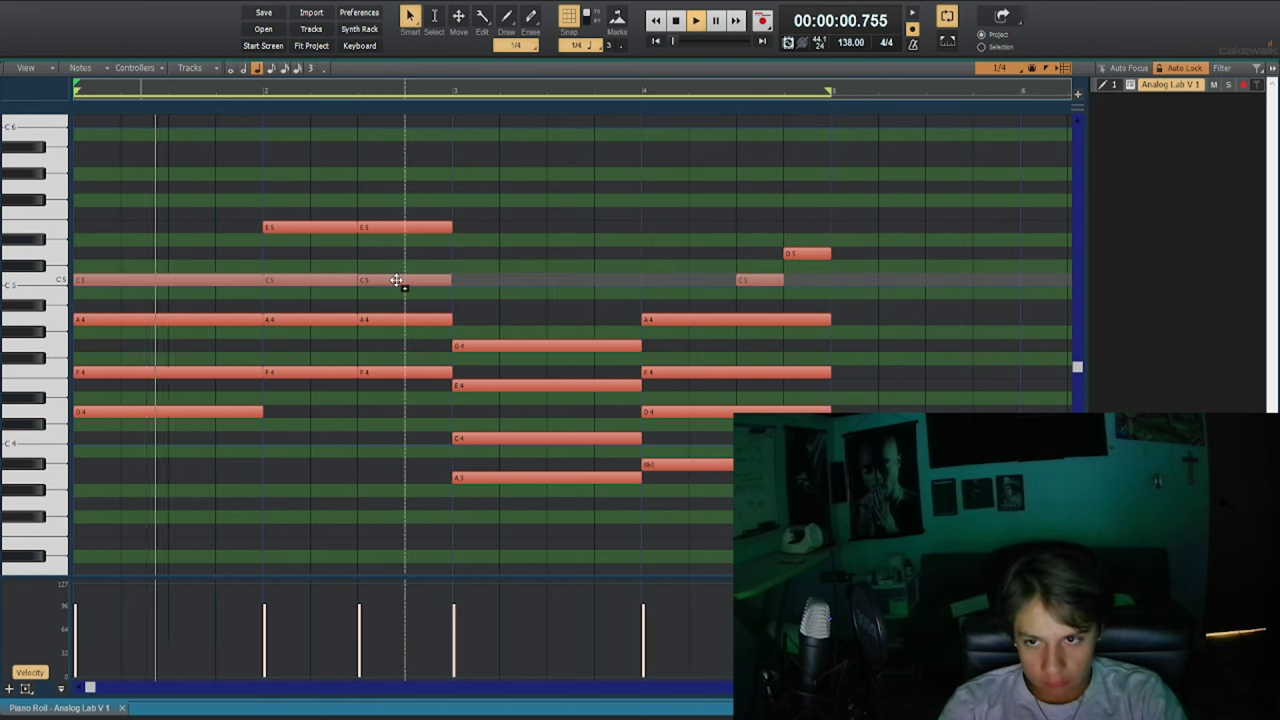
Add quarter-note melody notes G5, F5 and D5 on beats 2, 3 and 4 of measure 1, replaying after each.
scroll(400, 279, "down", 2, "ctrl")
scroll(400, 274, "up", 2)
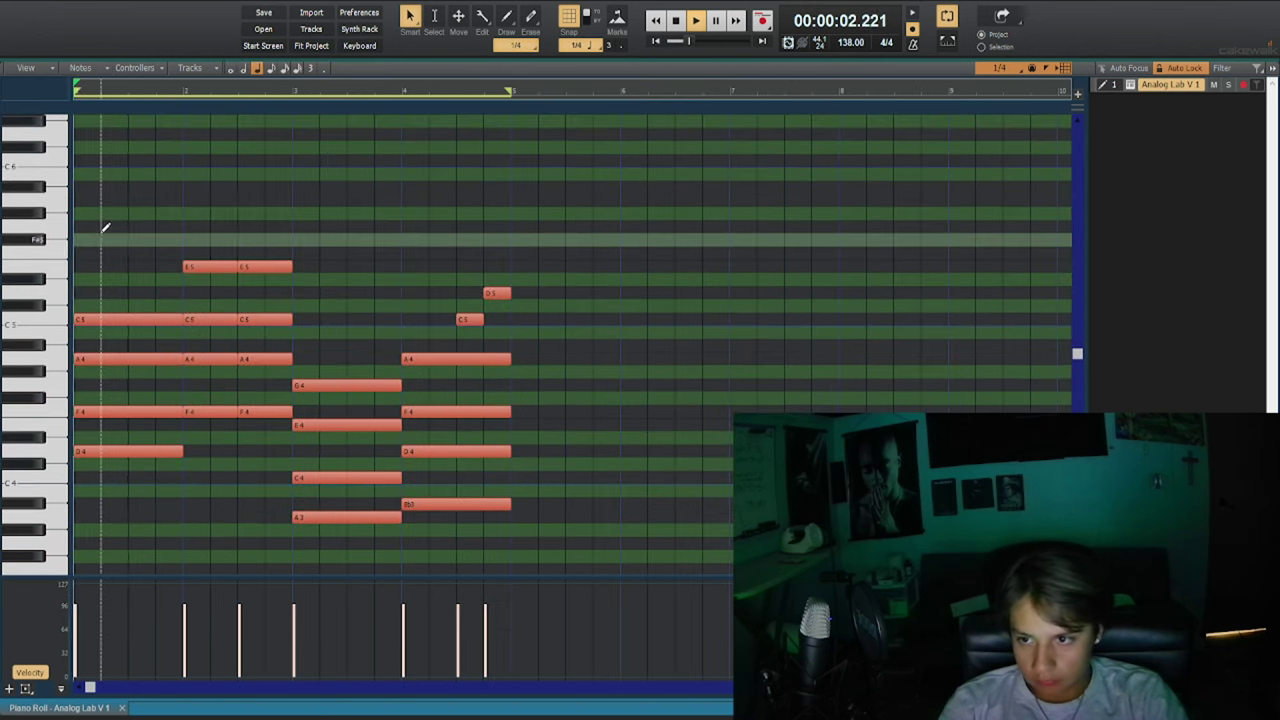
key("w")
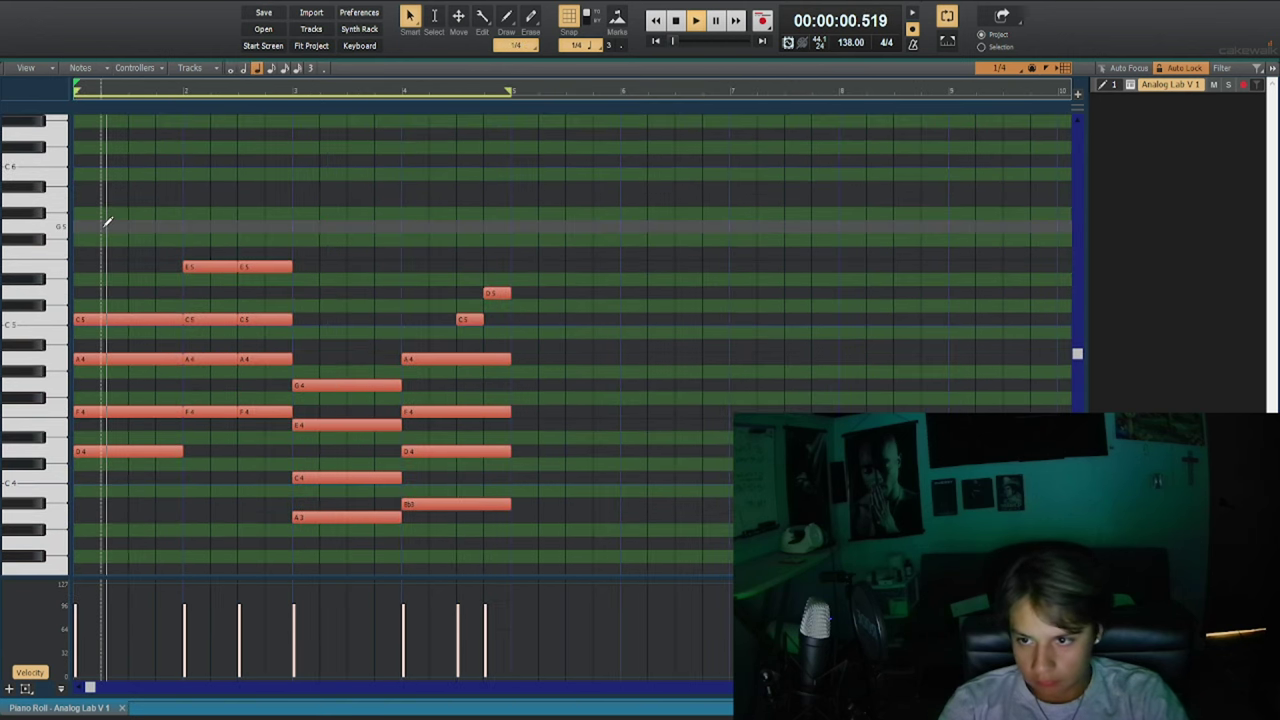
left_click(114, 227)
key("w")
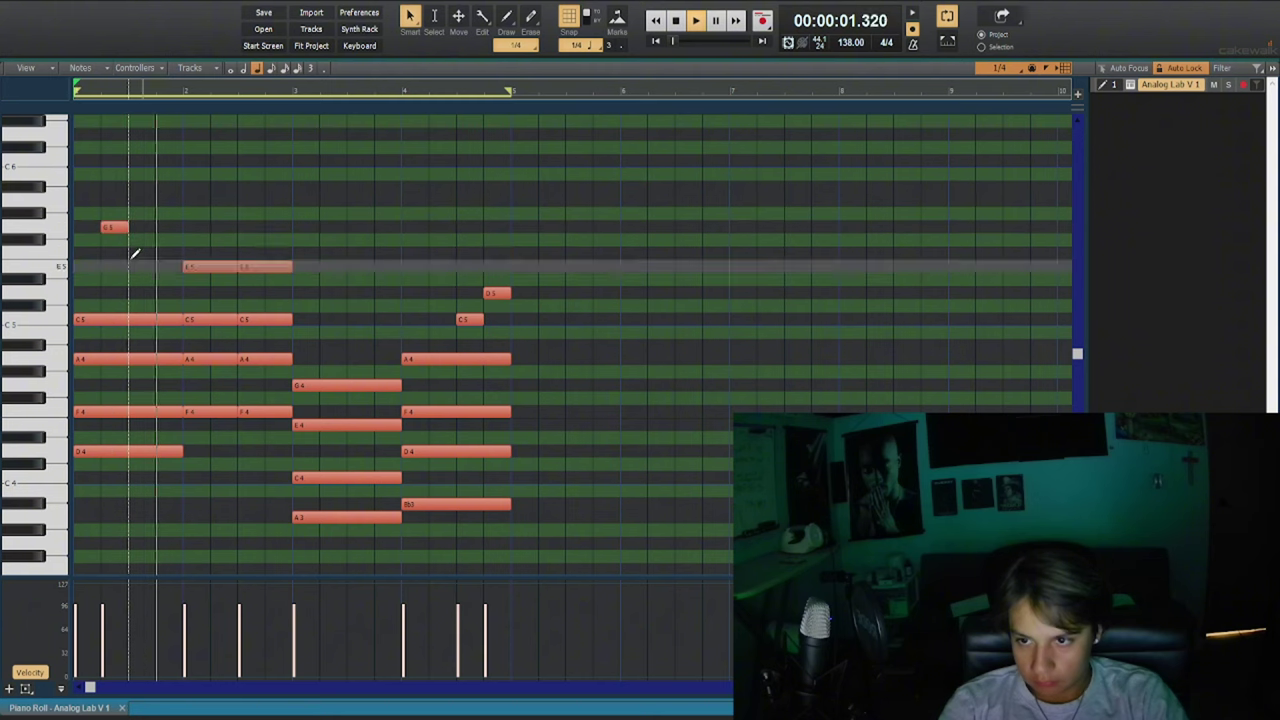
left_click(135, 253)
key("w")
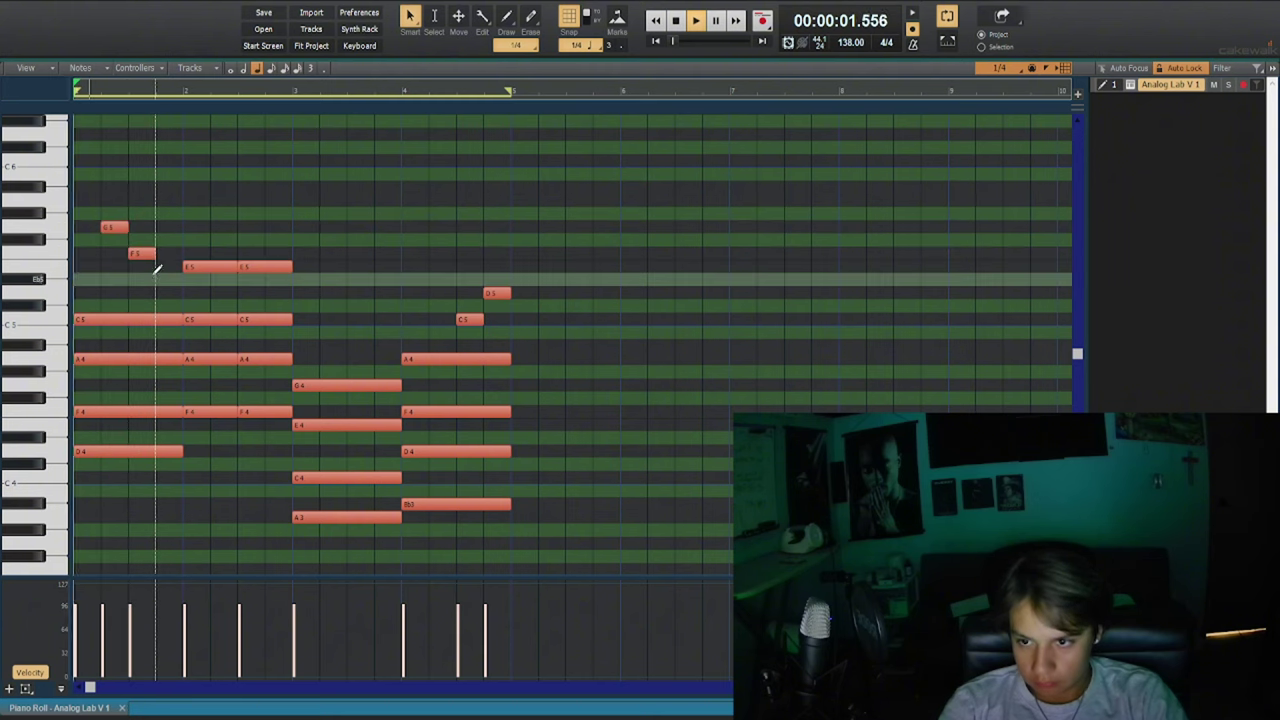
left_click(170, 292)
key("w")
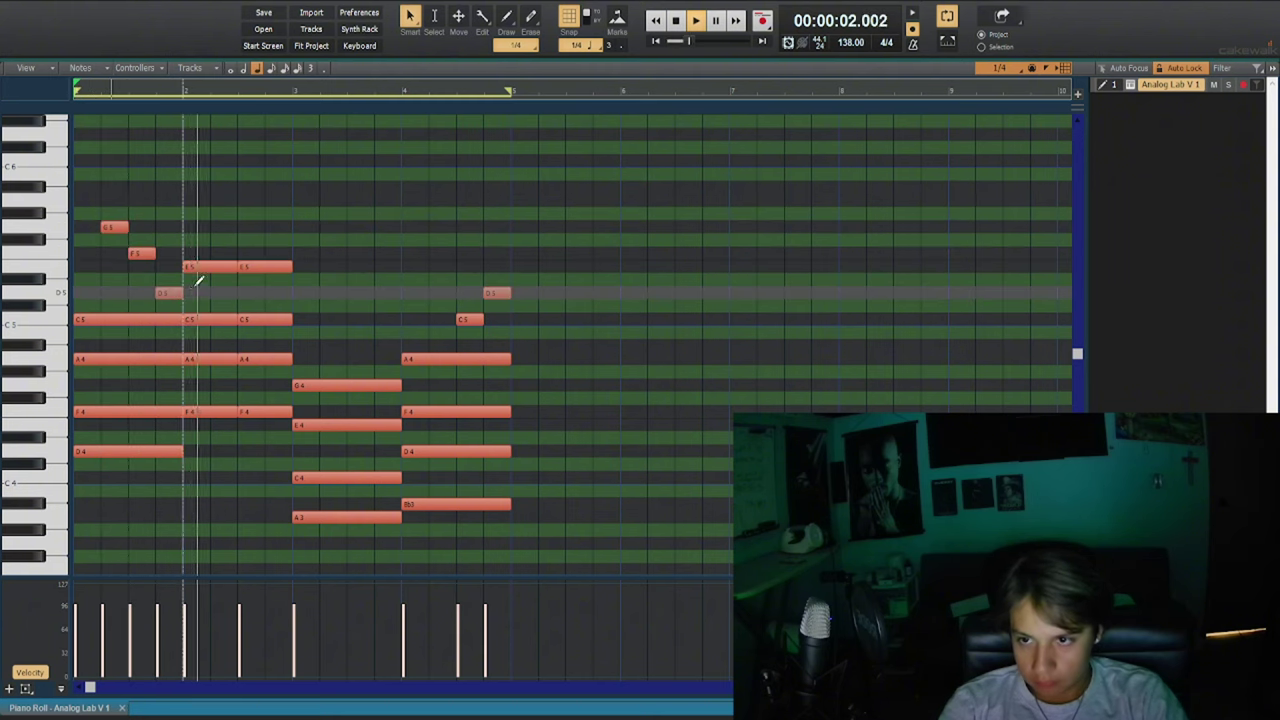
Add quarter notes G5 and A5 on beats 3 and 4 of measure 2 and C6 on beat 1 of measure 3.
left_click(248, 227)
left_click(267, 200)
key("w")
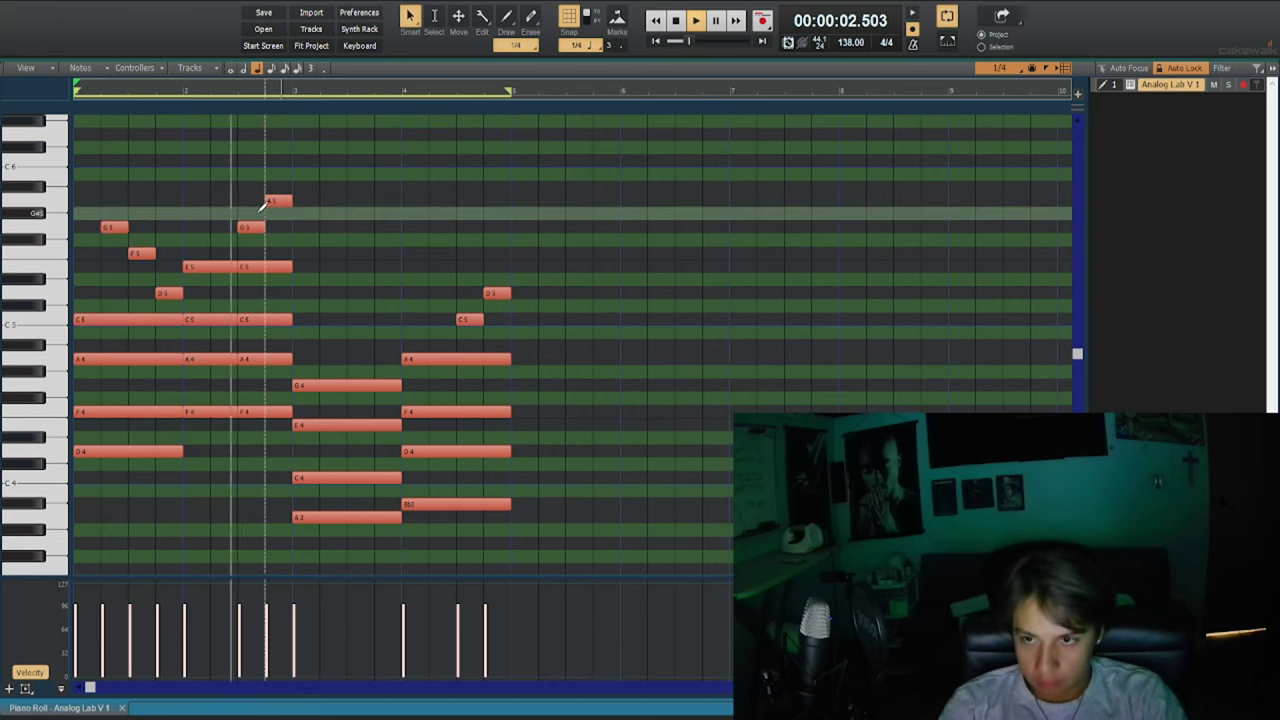
left_click(298, 186)
left_click_drag(298, 184, 303, 160)
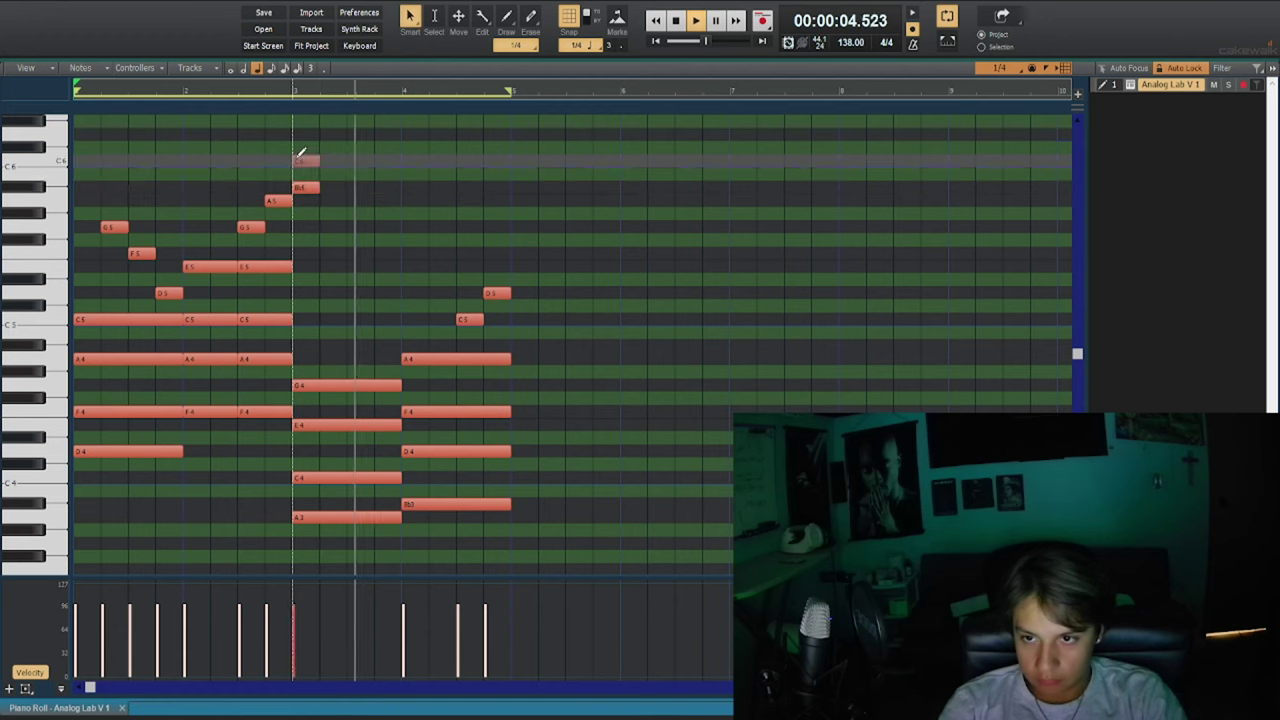
key("w")
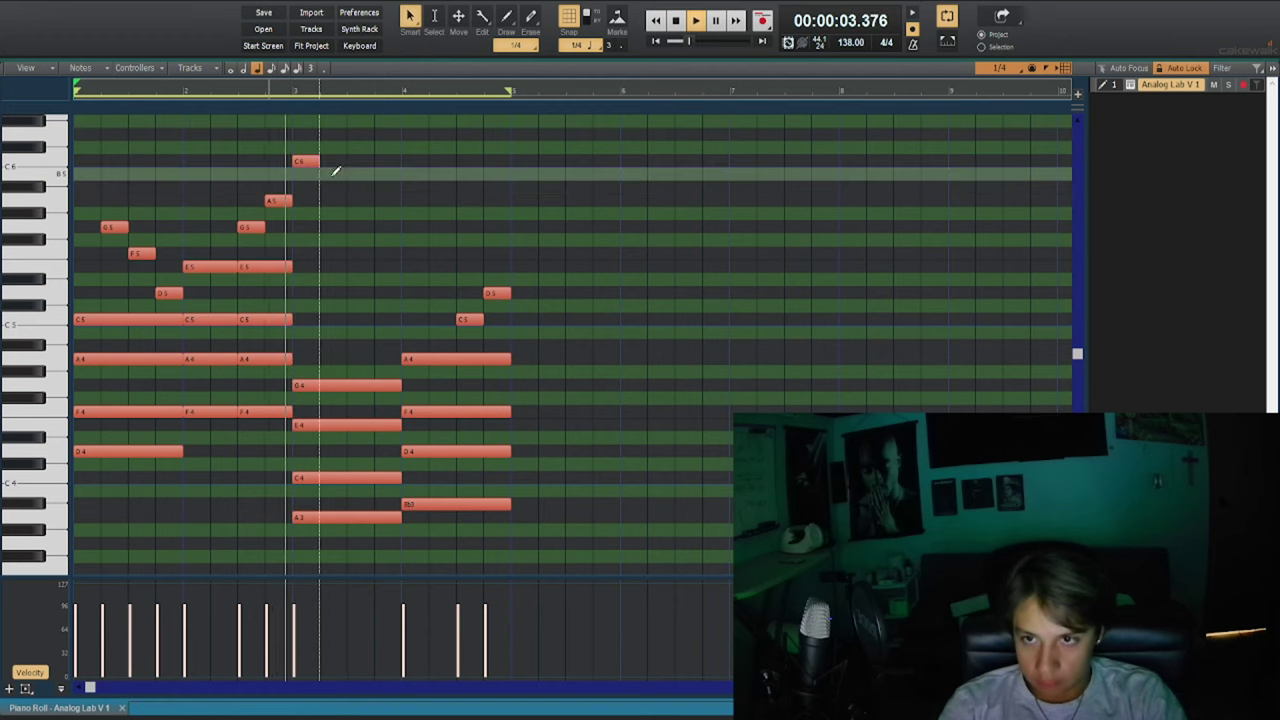
Add an eighth-note run E5, D5, C5, A4 from beat 2 of measure 3, ending with a quarter-note D5 on beat 4.
left_click(349, 197)
left_click(380, 224)
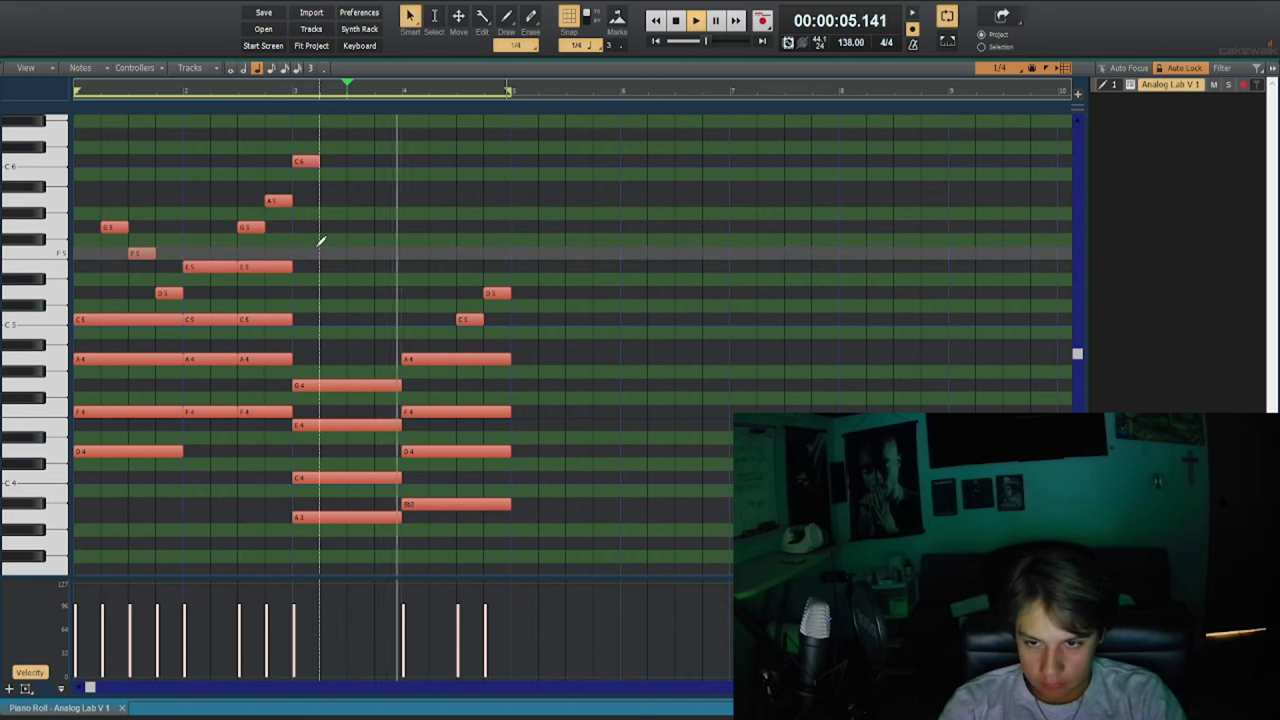
left_click(338, 267)
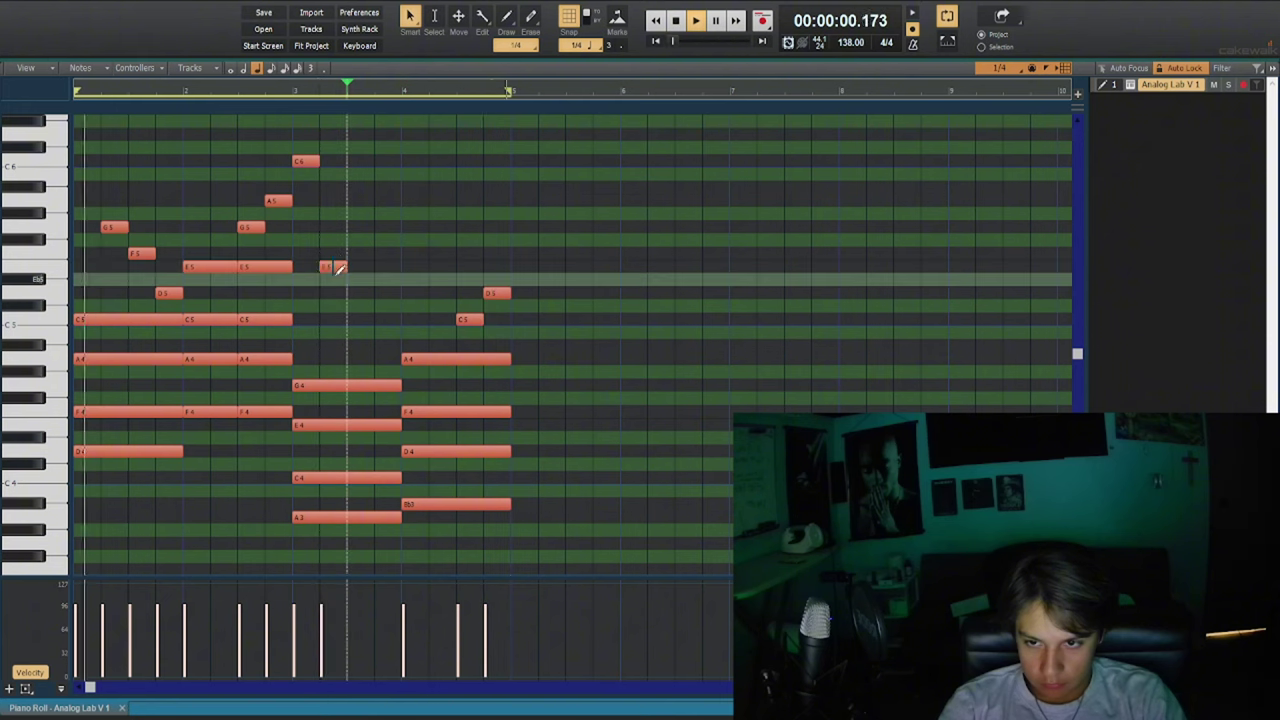
left_click(334, 268, "alt")
left_click_drag(340, 269, 340, 296)
left_click(352, 319)
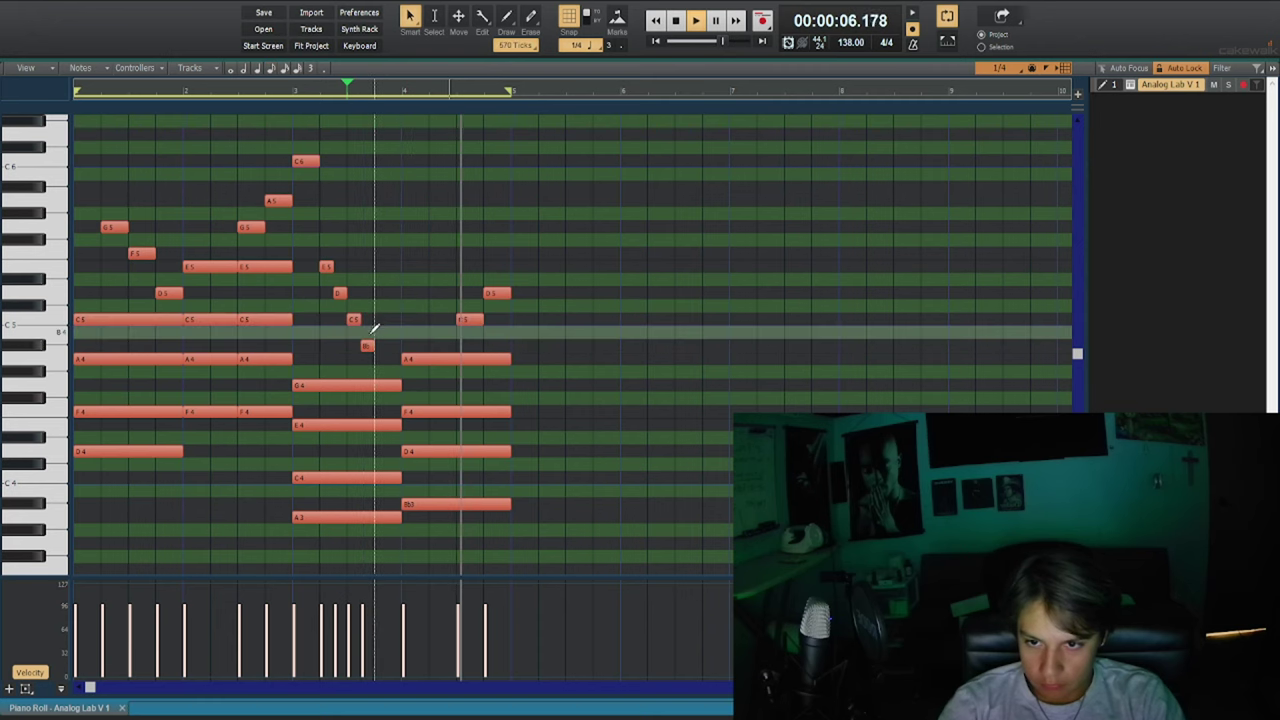
left_click(366, 346)
left_click_drag(366, 352, 366, 359)
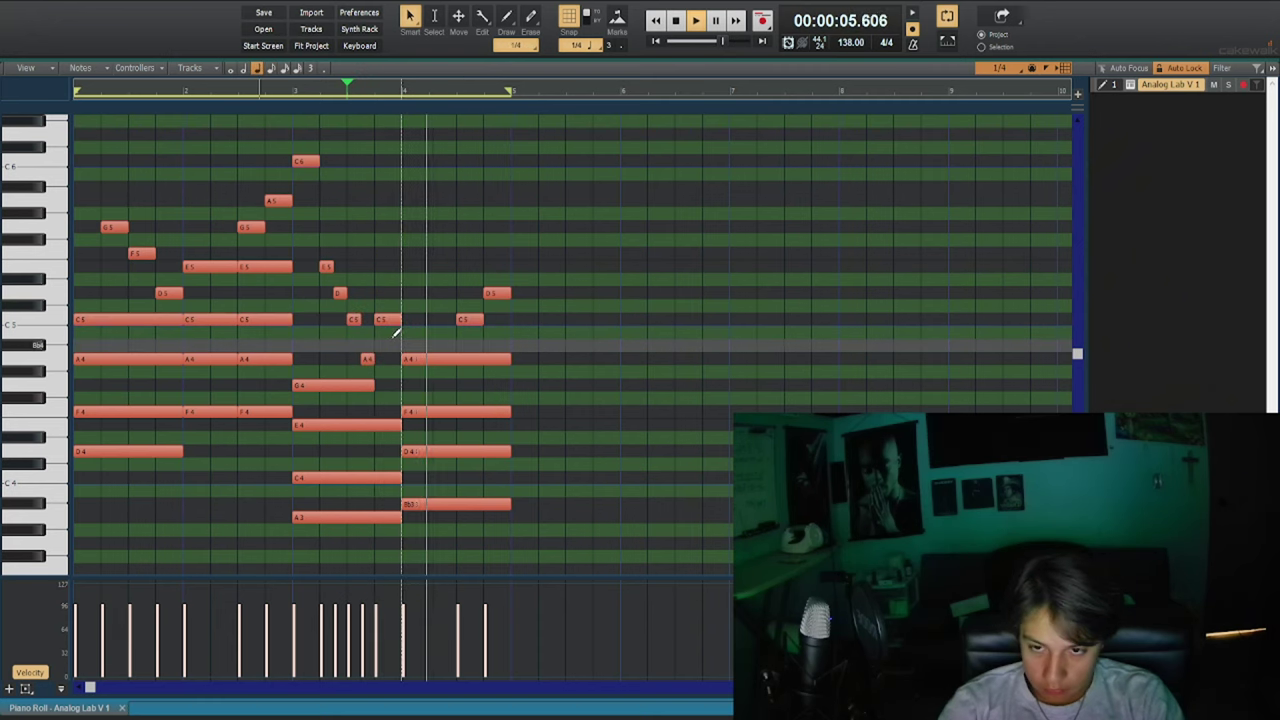
left_click_drag(388, 320, 387, 294)
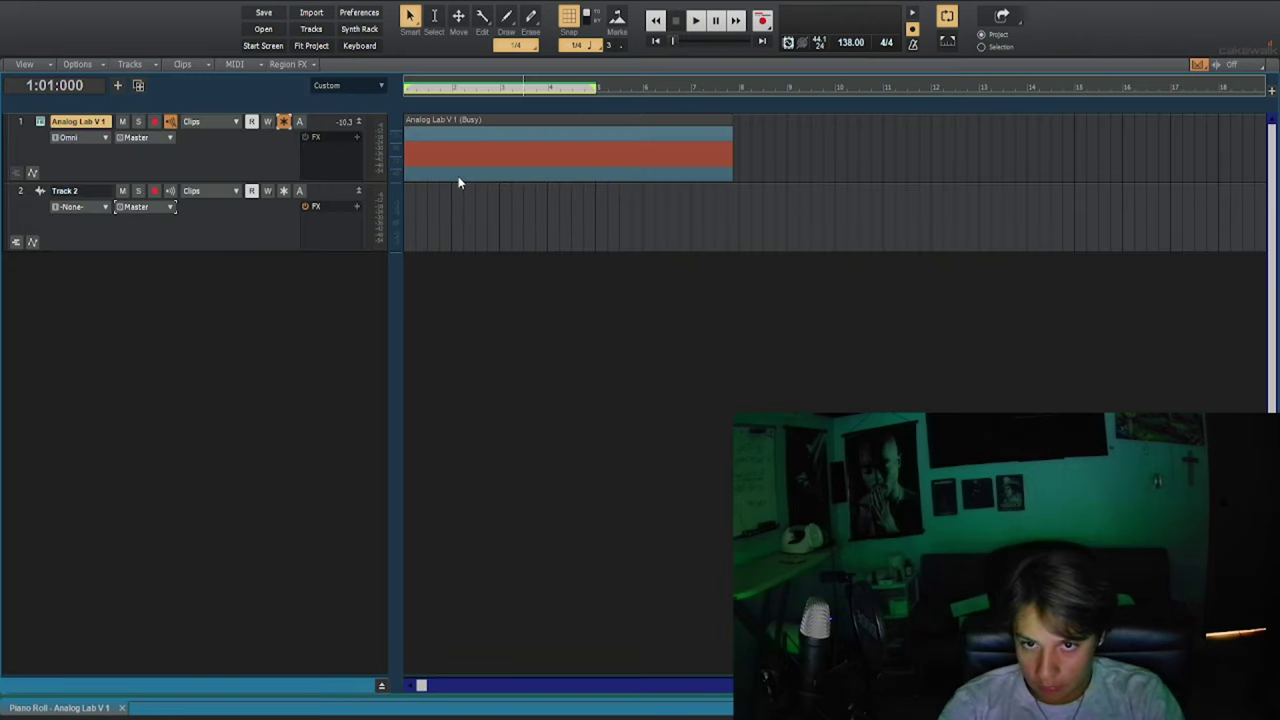
Trim the Analog Lab V 1 audio clip to end at measure 5, move it onto Track 2 and mute the instrument track.
left_click_drag(730, 163, 608, 169)
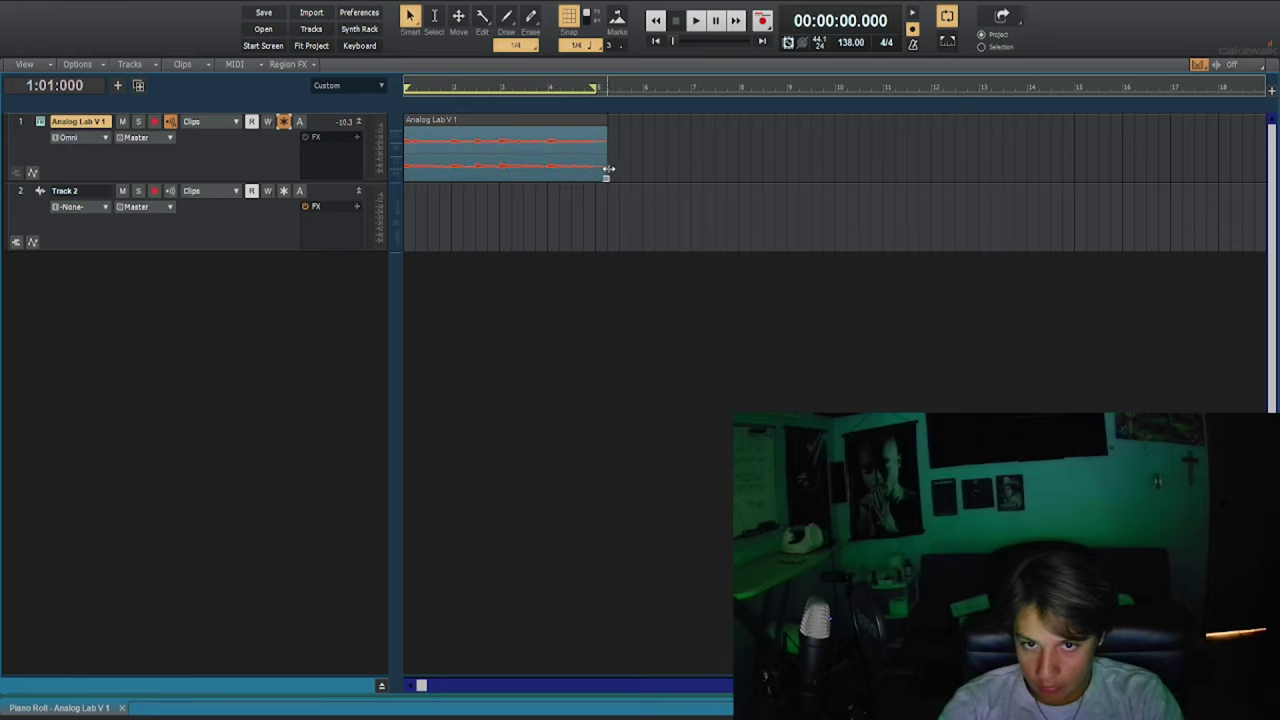
left_click_drag(526, 137, 529, 223)
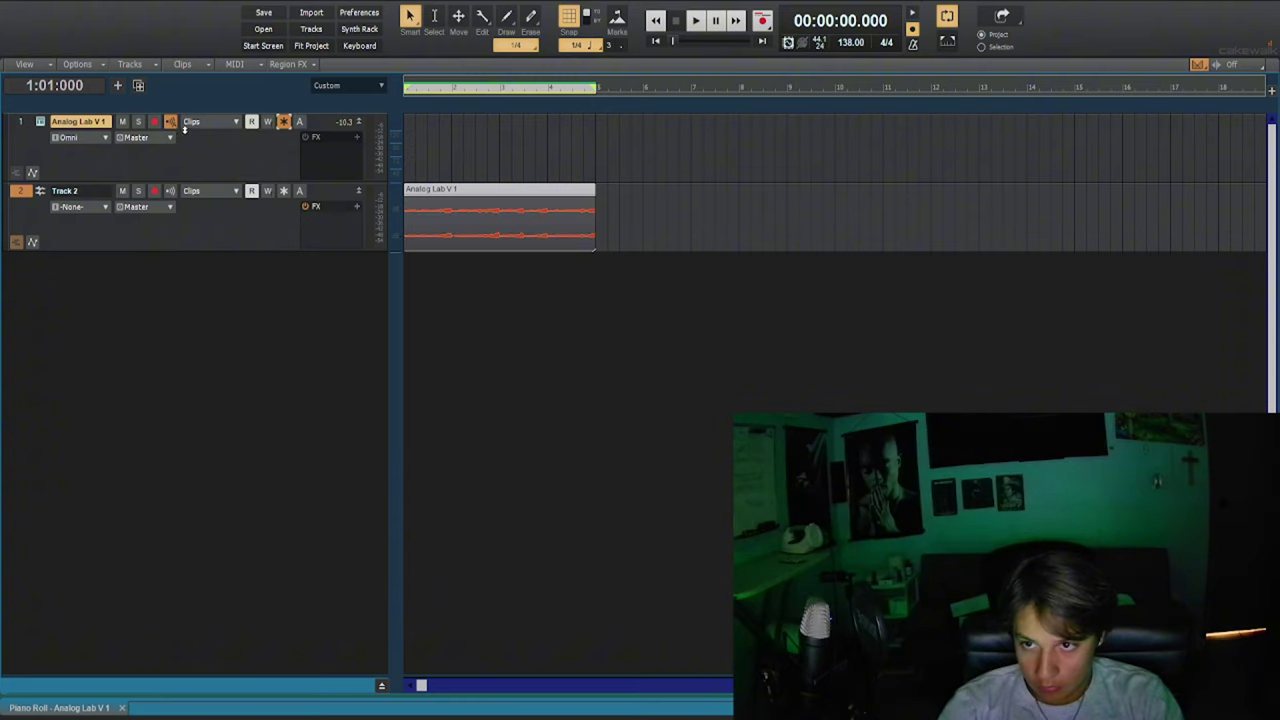
left_click(122, 122)
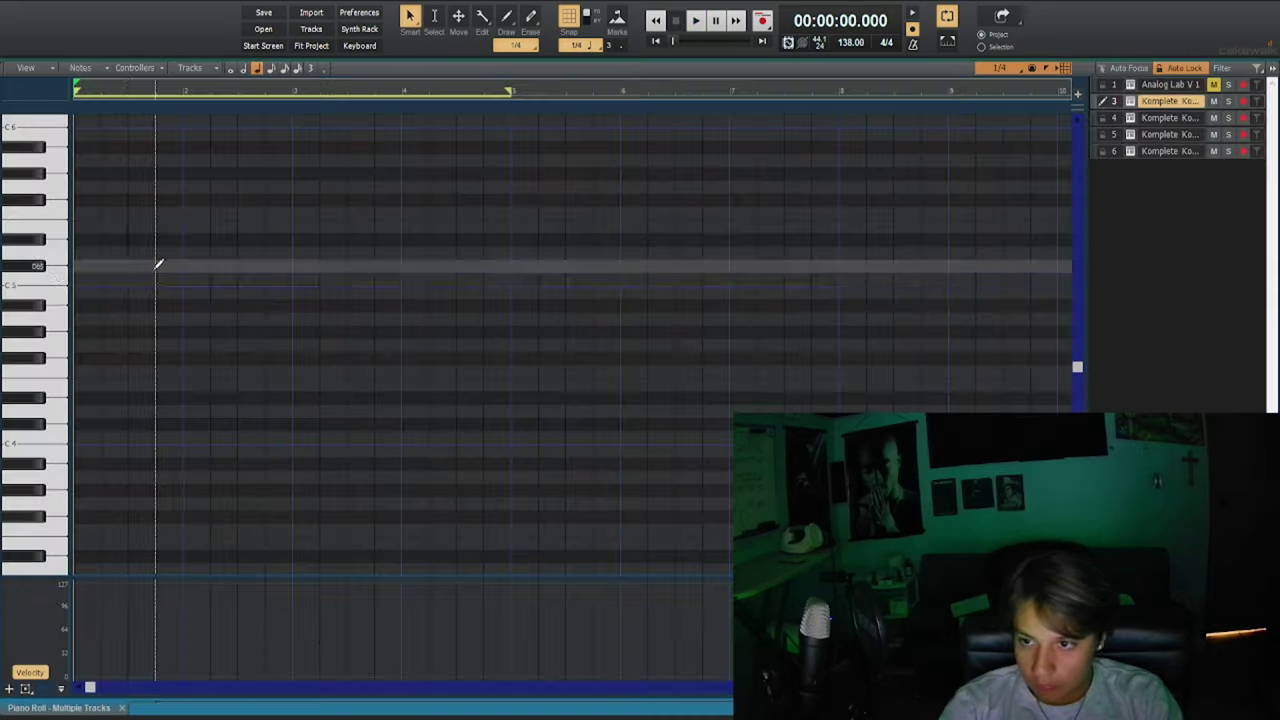
On track 3, place a quarter-note C5 on beat 3 of each of the four measures and play the loop.
left_click(140, 279)
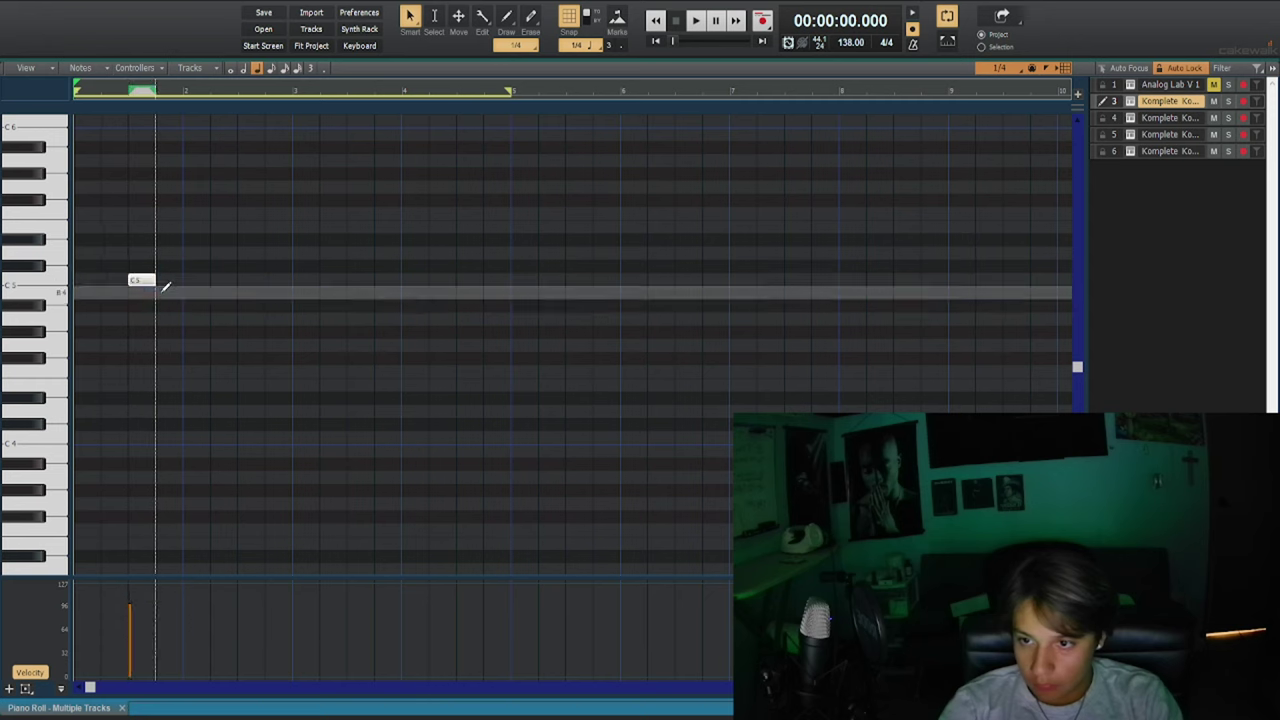
left_click(166, 281)
left_click_drag(166, 281, 247, 283)
key("ctrl+d")
key("ctrl+d")
left_click(241, 261)
key("w")
key("space")
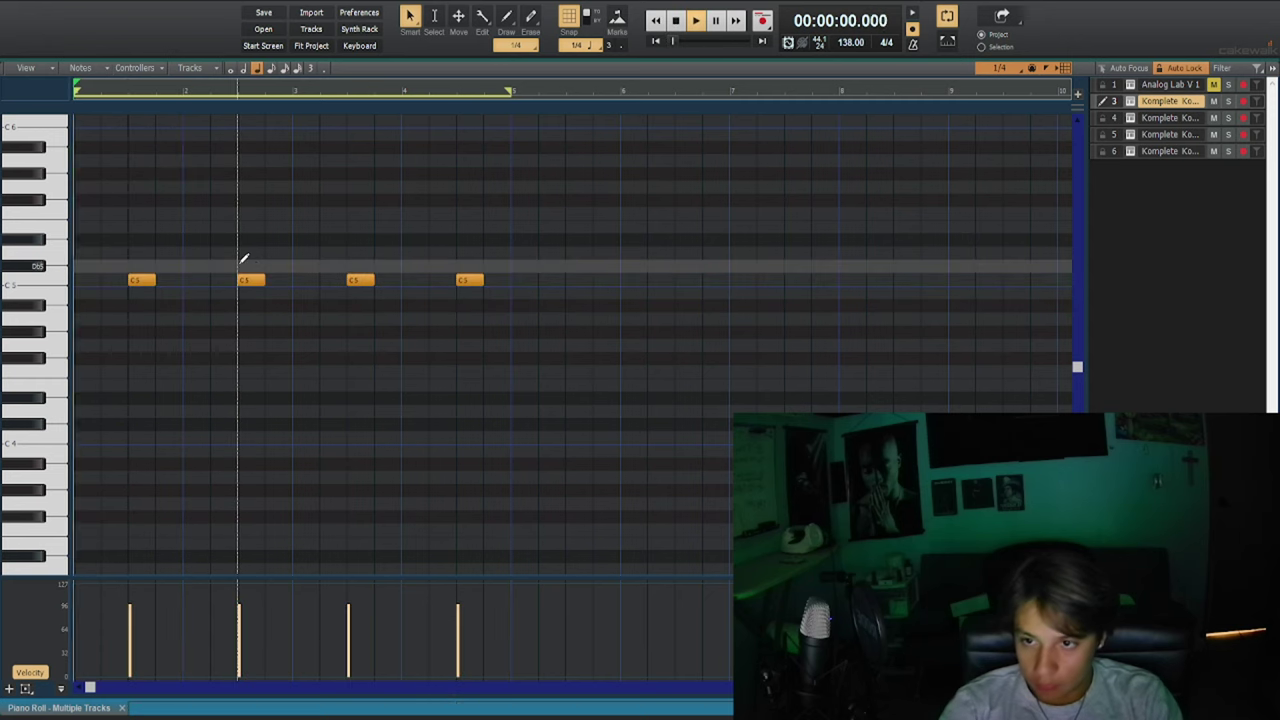
On track 4, place a C5 on beat 1 of measure 1, split it into two eighth notes and play it.
key("d")
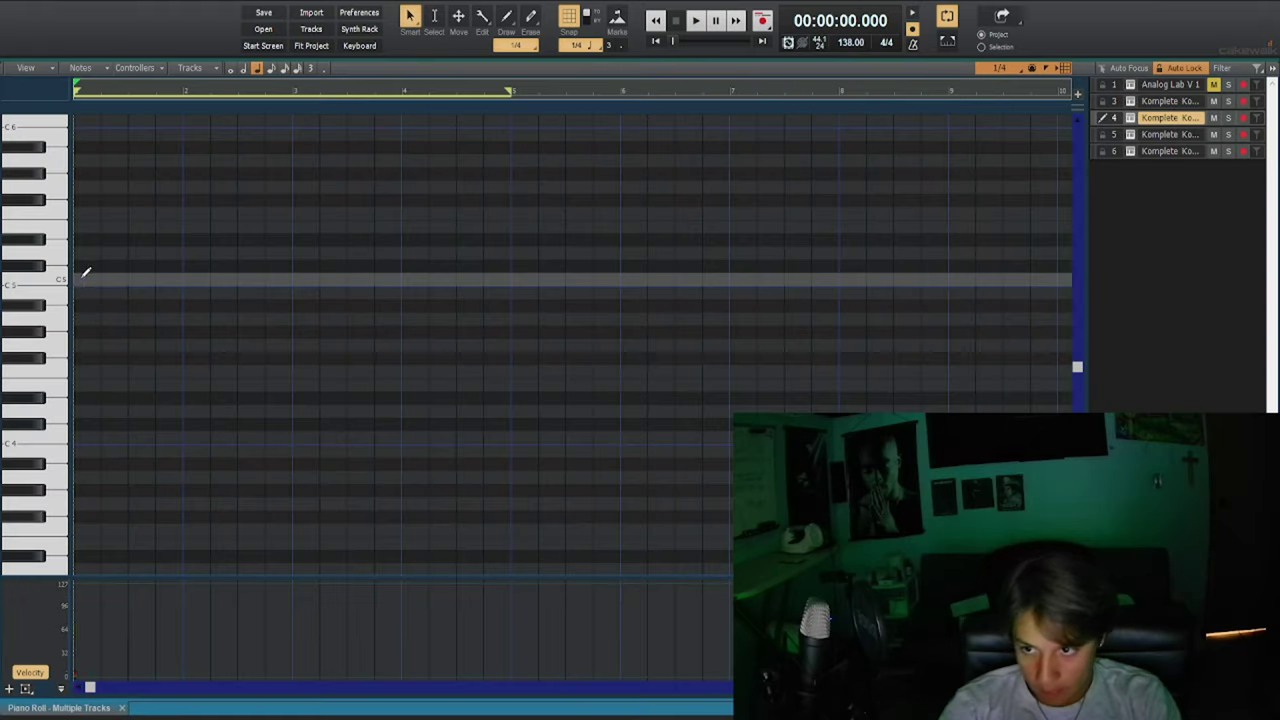
left_click(86, 279)
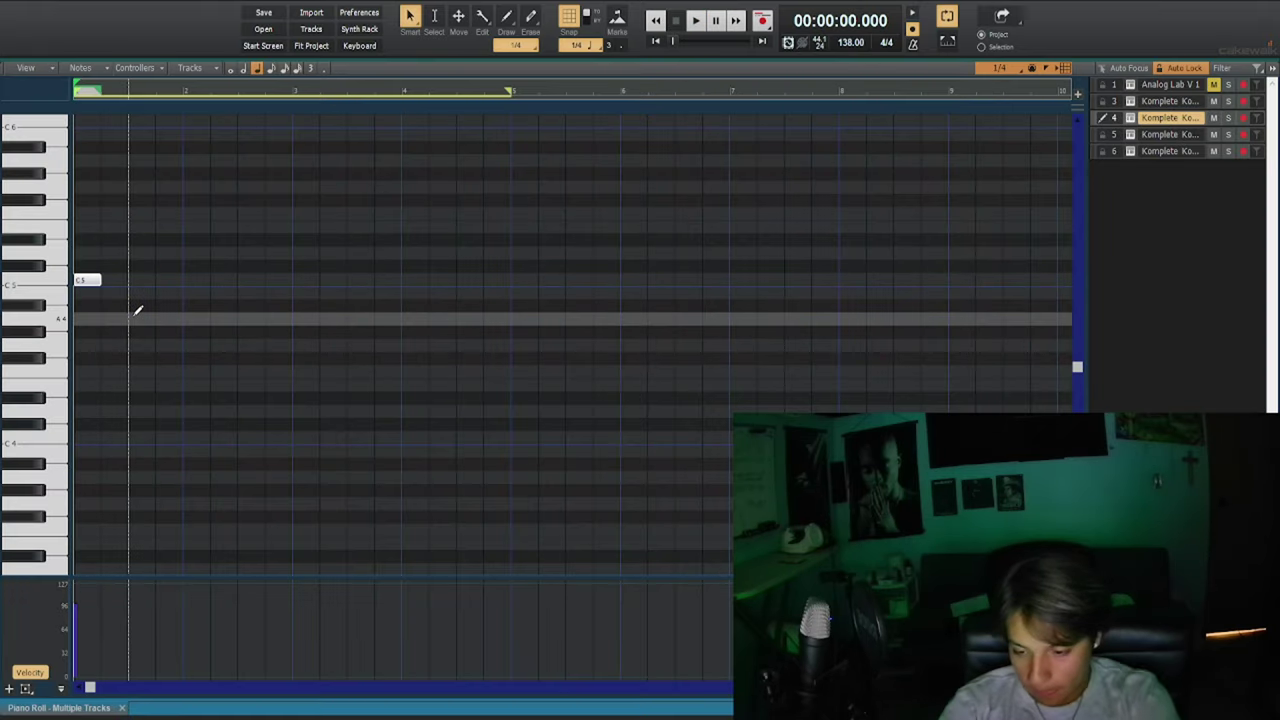
key("space")
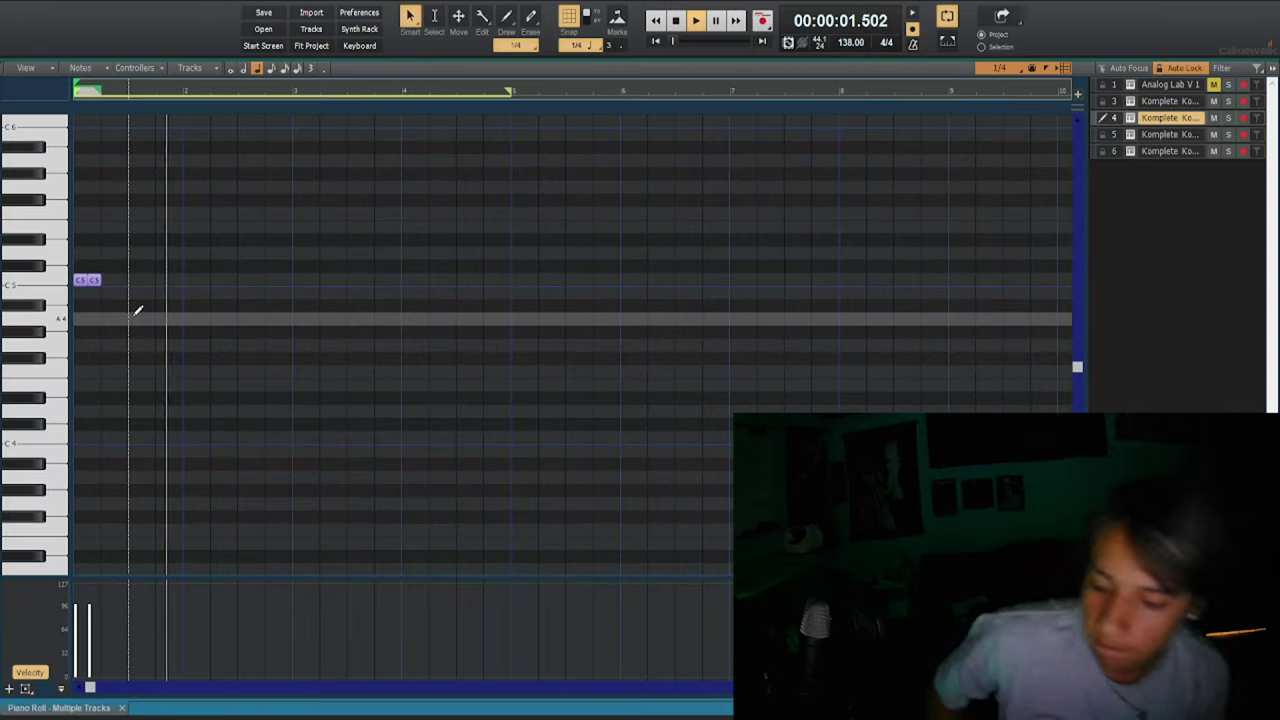
key("w")
key("w")
Find the spot for a third C5 hit by ear, placing it as an eighth note on beat 2 of measure 1.
left_click(127, 279)
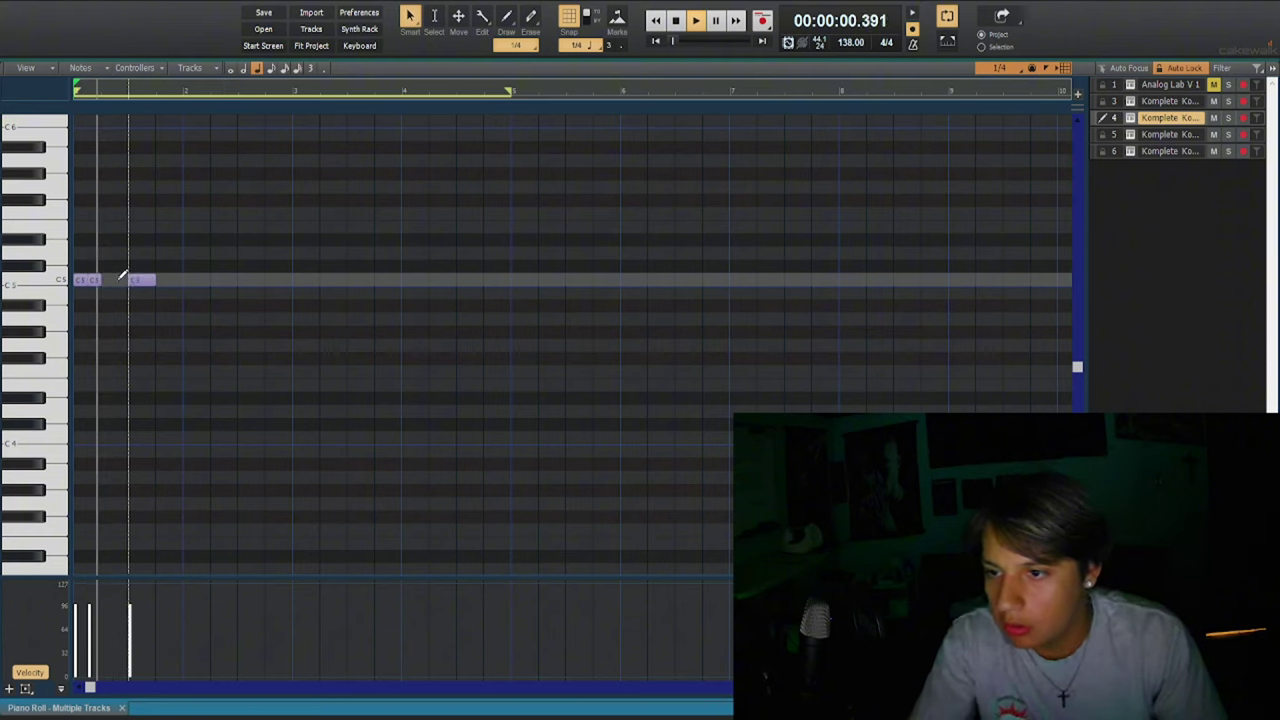
key("w")
right_click(135, 280)
left_click(118, 280)
key("space")
key("space")
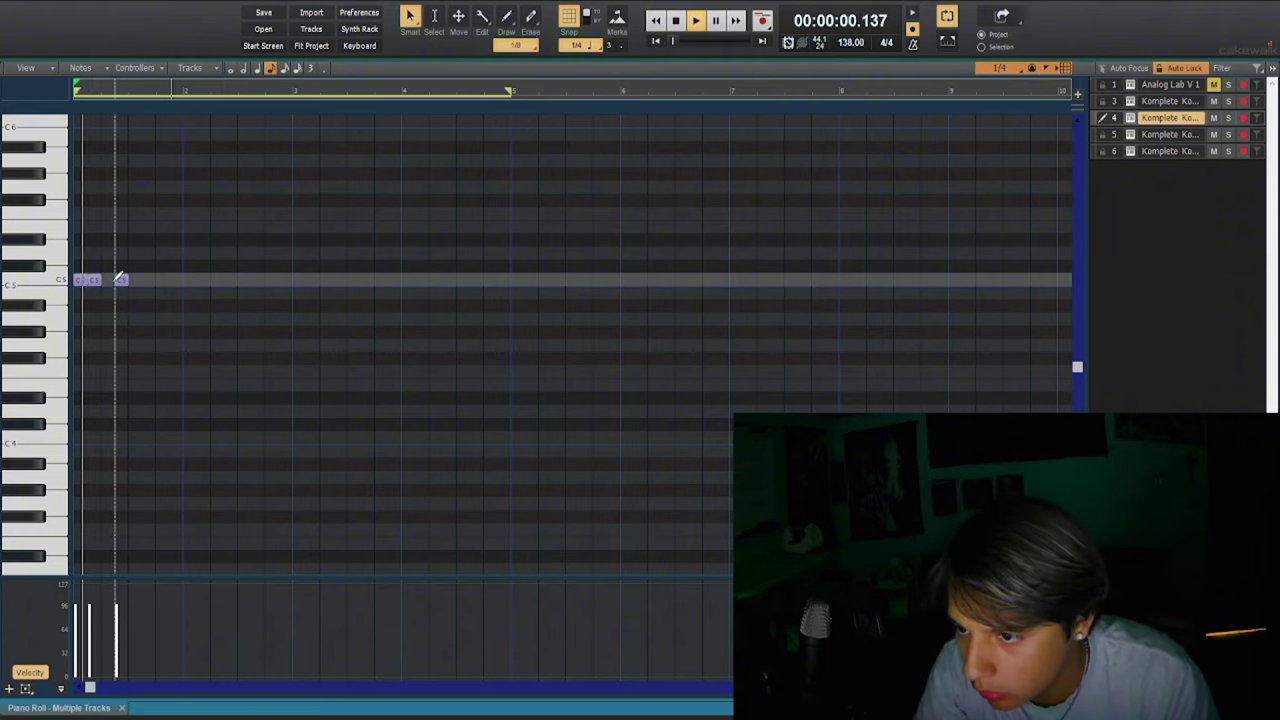
key("w")
right_click(120, 280)
left_click(106, 281)
key("w")
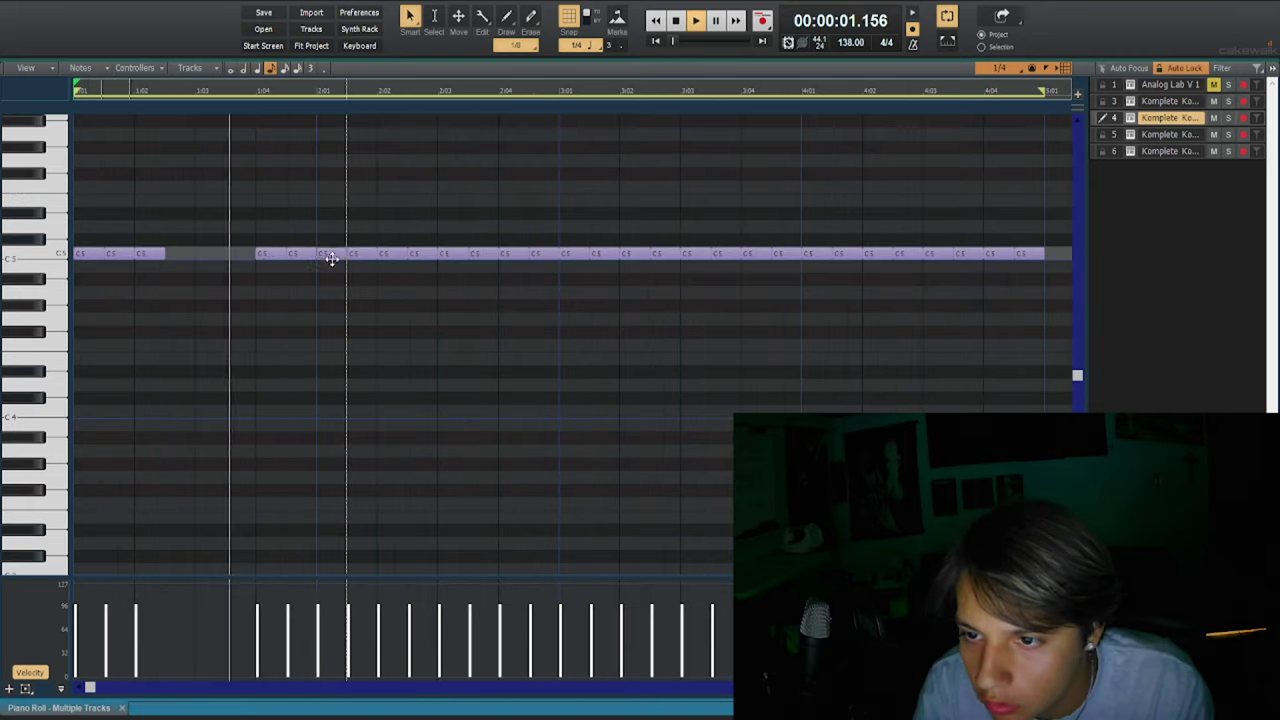
In measure 2, delete the C5 hits on beat 1, the off-beat of 2 and beat 3, and split the off-beat hit of beat 3.
right_click(331, 255)
right_click(389, 253)
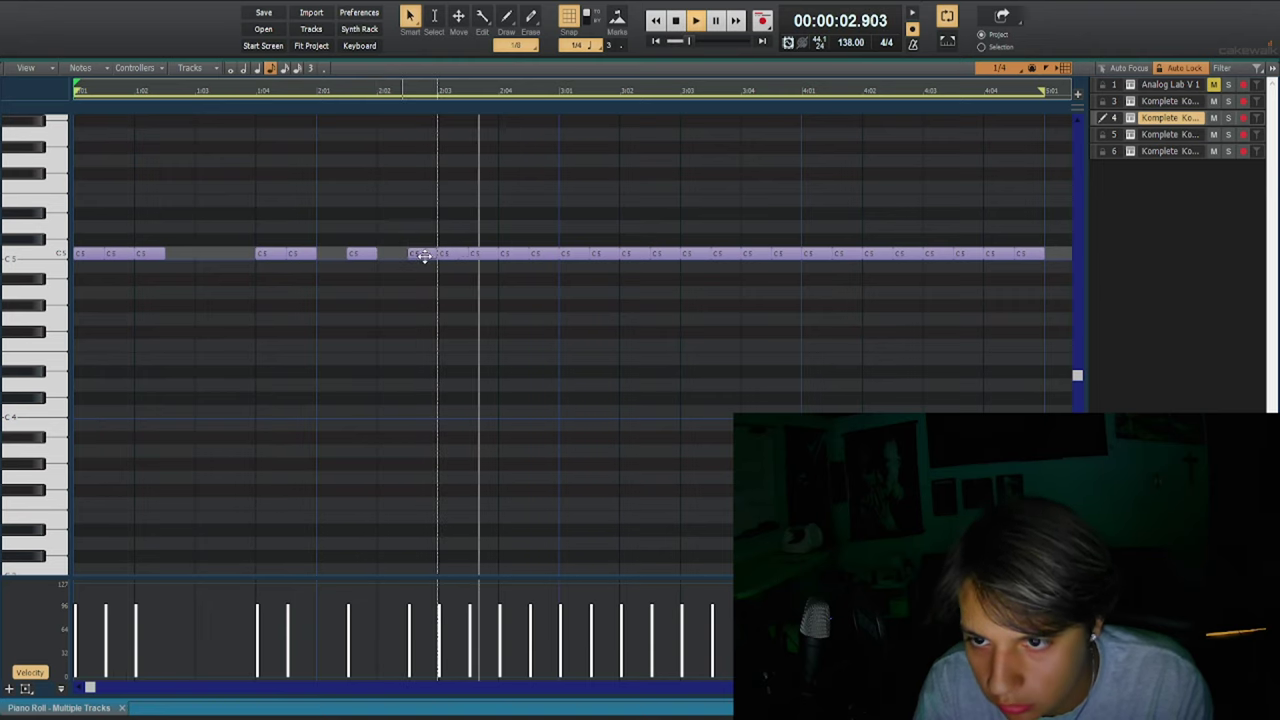
left_click(390, 253)
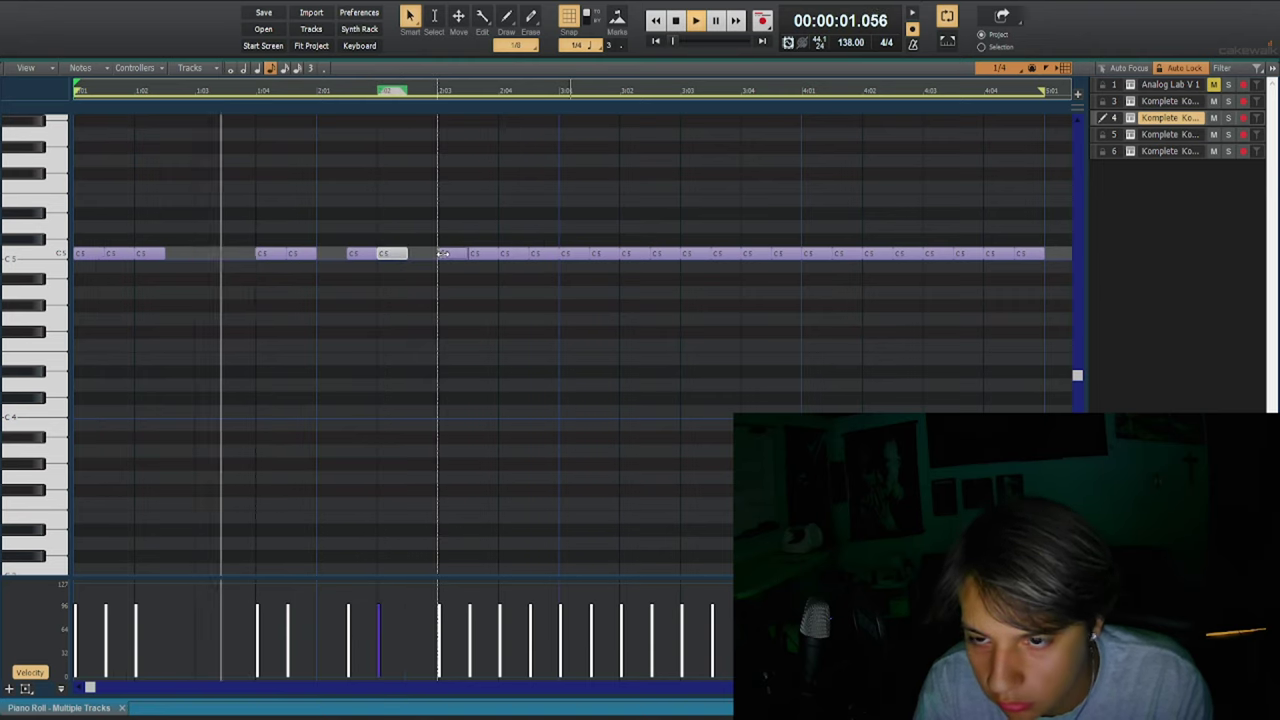
left_click(443, 253)
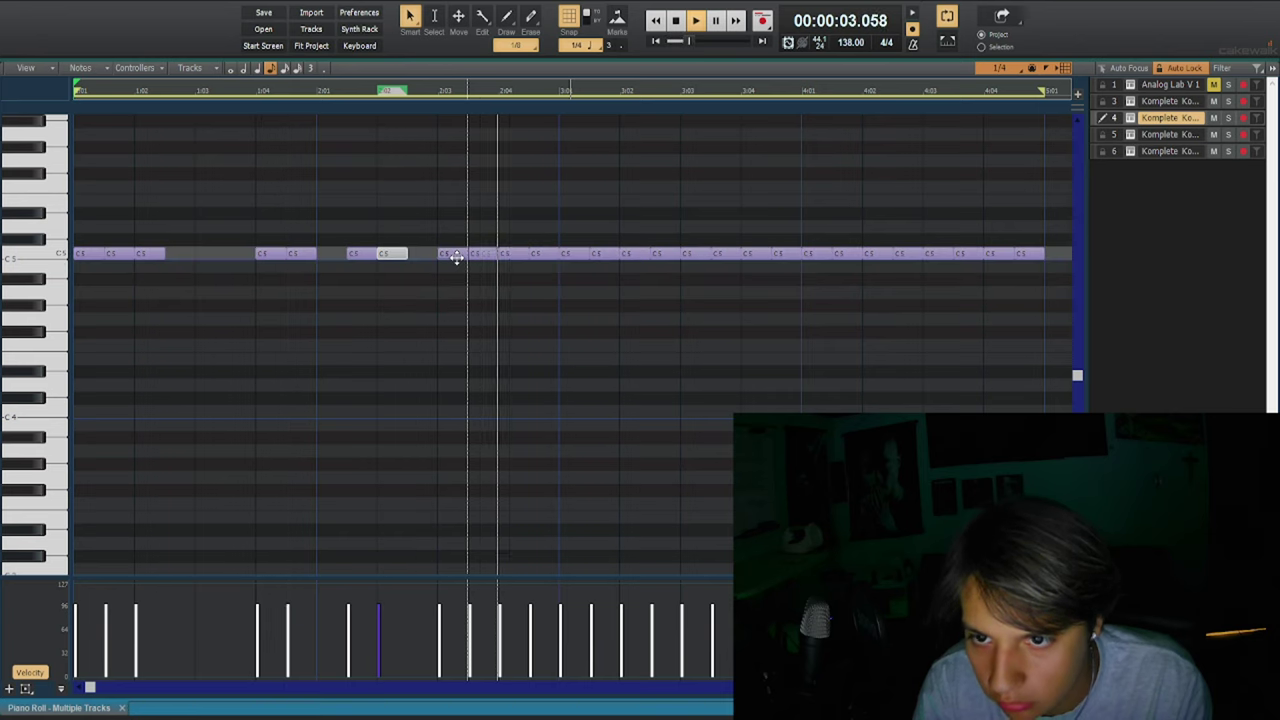
left_click_drag(455, 255, 475, 258)
key("space")
left_click(478, 258, "alt")
key("space")
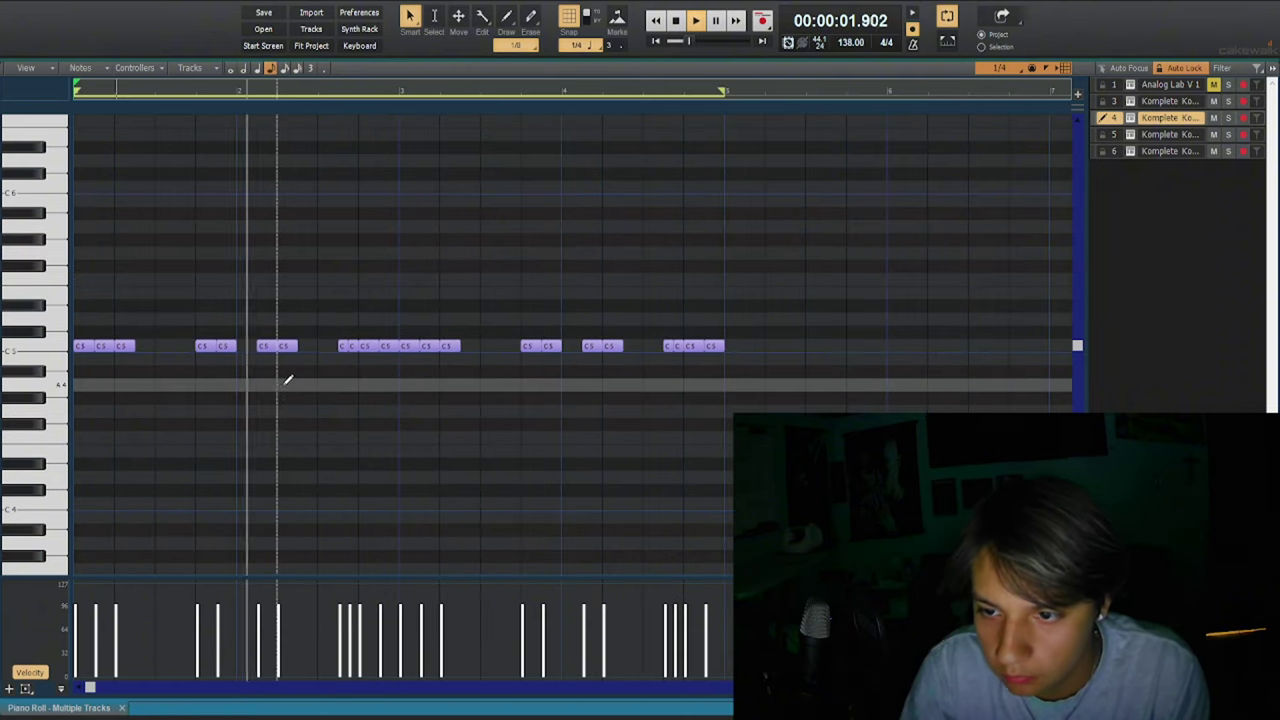
left_click(332, 384)
left_click_drag(344, 382, 338, 490)
key("period")
right_click(338, 490)
Add a B3 note in measure 1 directly after the three opening C5 hits.
scroll(122, 487, "down", 1)
left_click(140, 503)
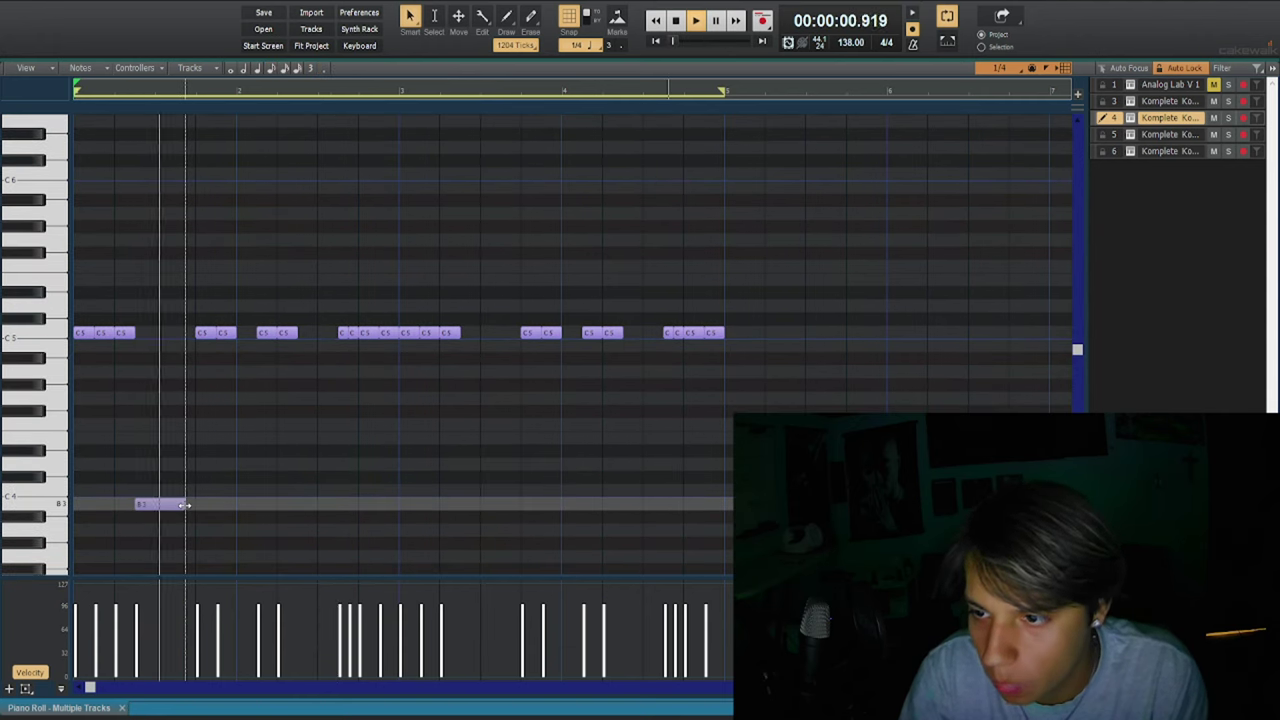
Lengthen measure 1's B3 to a dotted quarter and add B3 notes on the off-beat of beat 2 in measures 2, 3 and 4.
scroll(184, 505, "down", 1)
left_click_drag(185, 491, 197, 491)
scroll(280, 449, "down", 1)
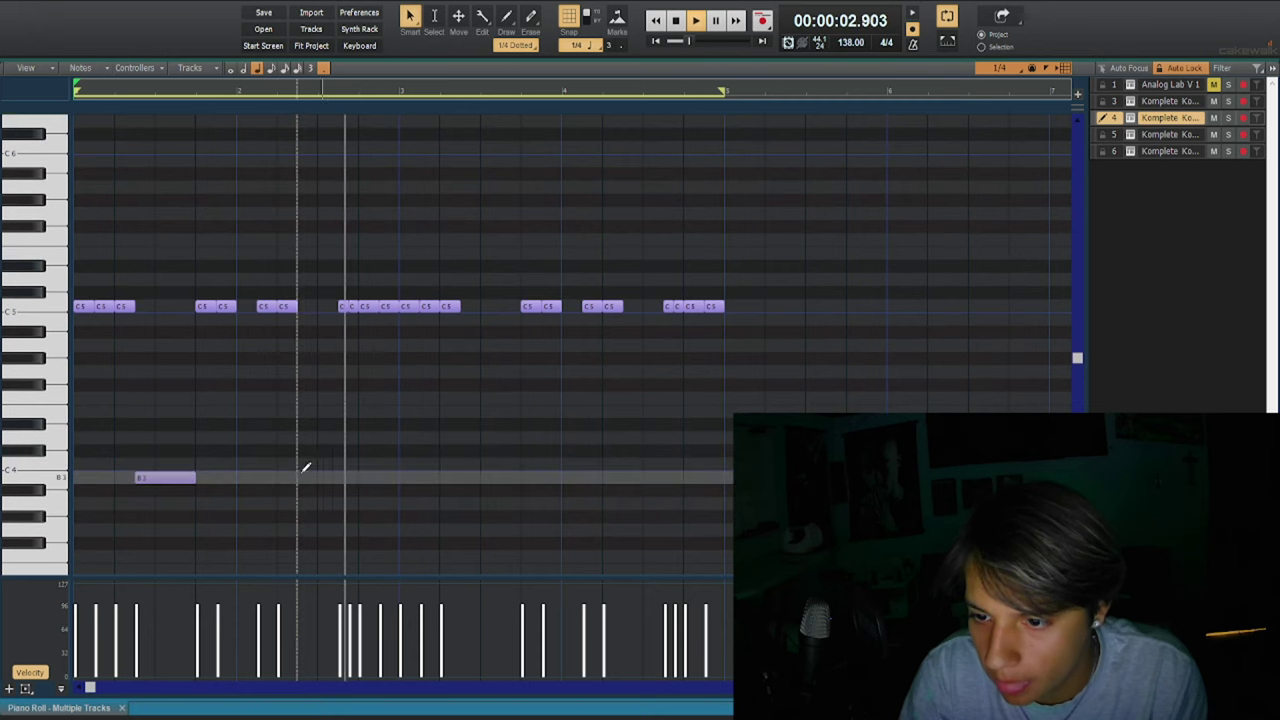
left_click(302, 476)
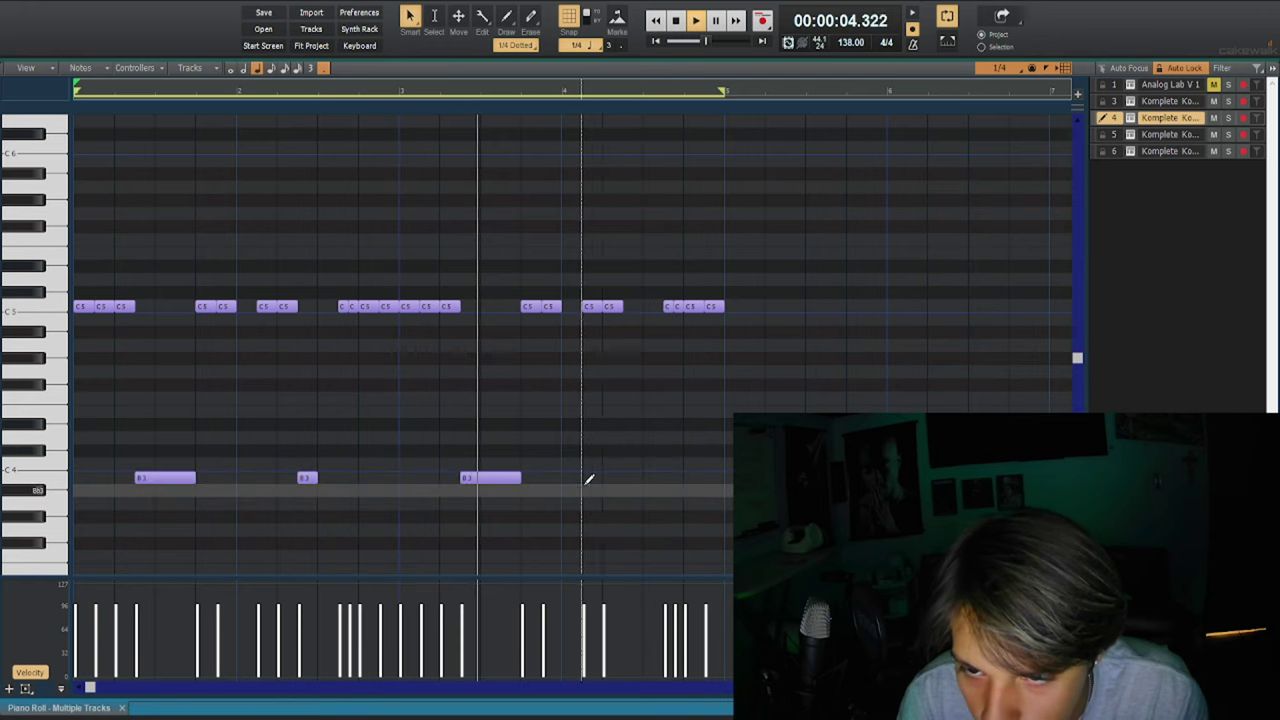
left_click_drag(623, 477, 643, 475)
Add sixteenth-note F5 hits across the last beat of measure 3 and the start of measure 4.
scroll(511, 466, "down", 2)
scroll(490, 450, "up", 3)
scroll(483, 437, "up", 2)
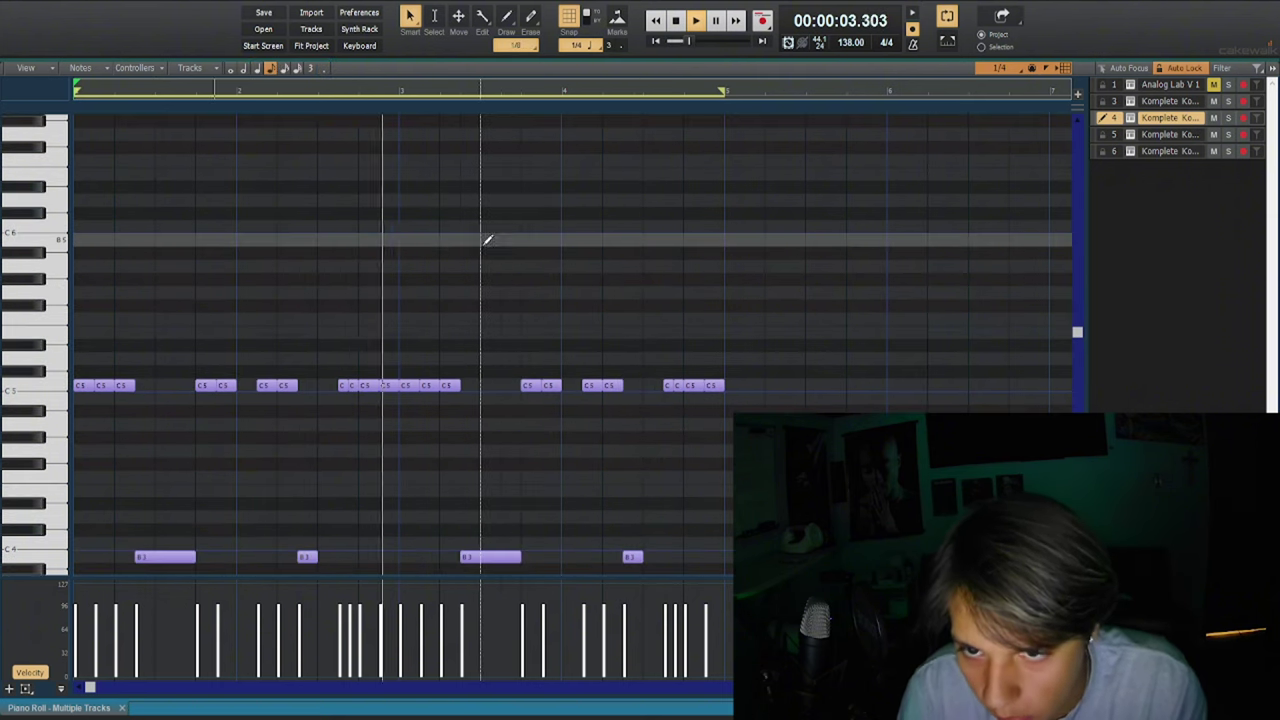
left_click_drag(532, 318, 545, 318)
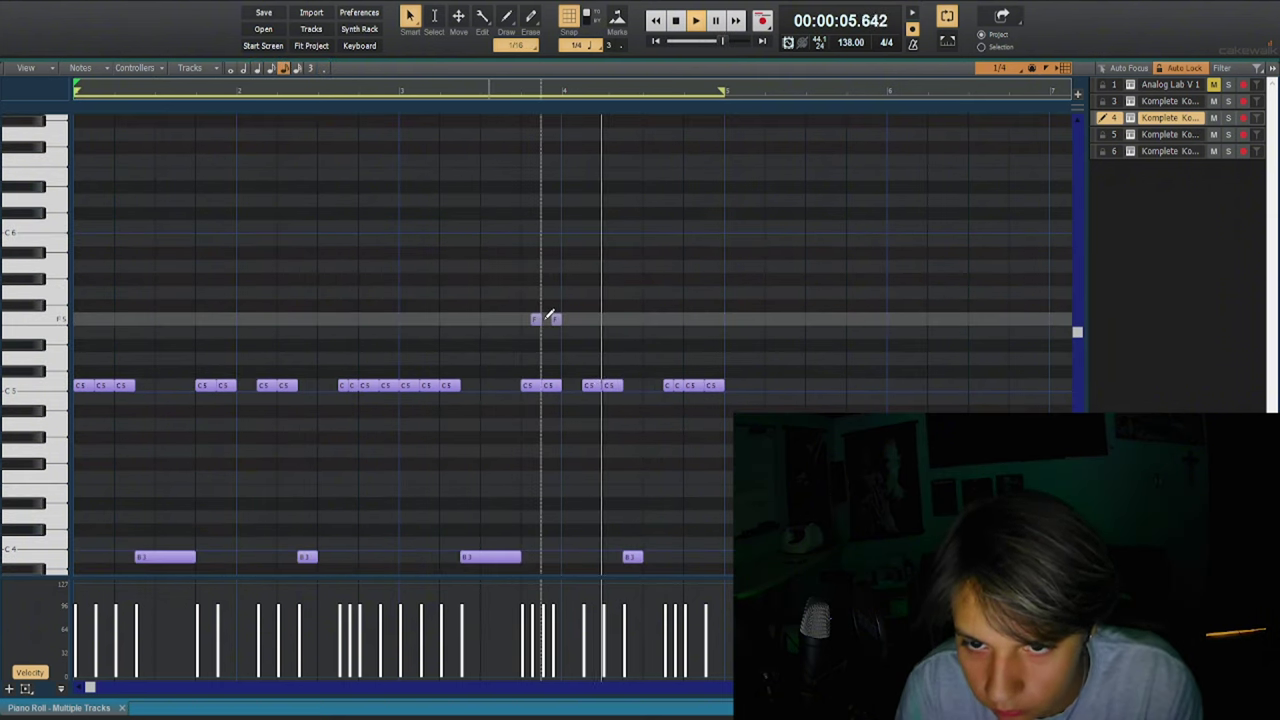
left_click(566, 320)
left_click(576, 320)
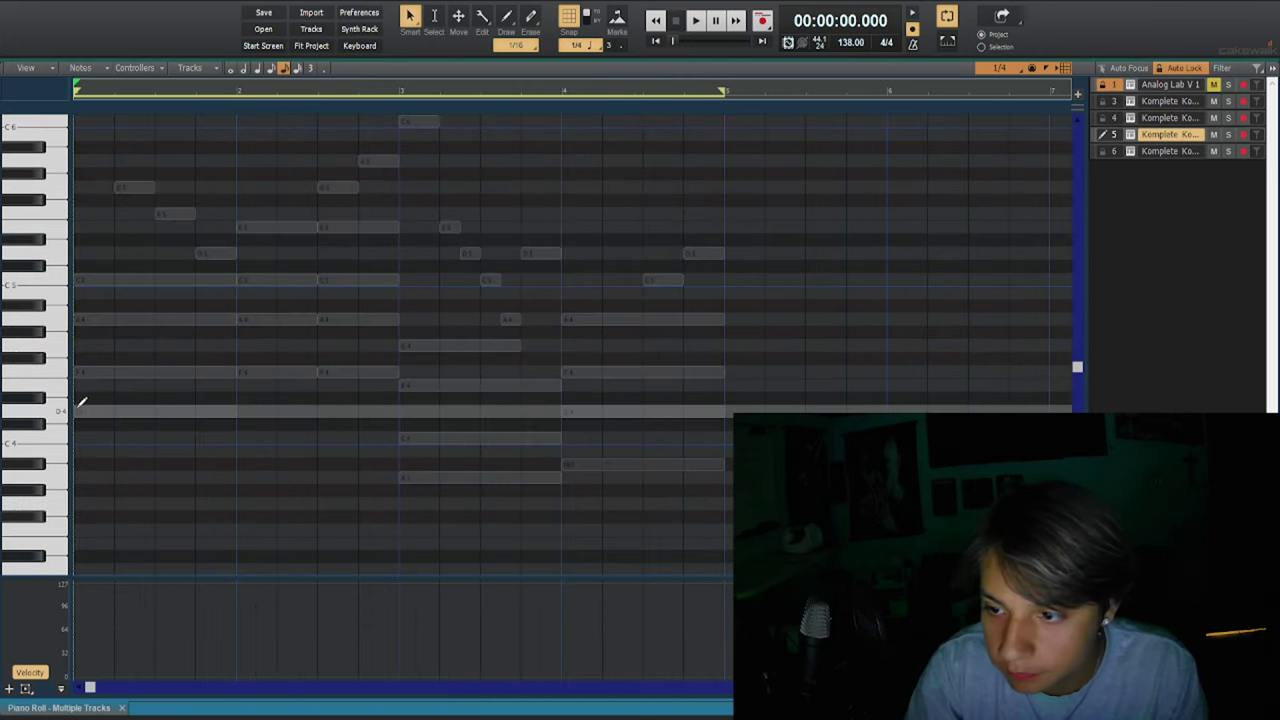
On track 5, place a whole-note D4 in measure 1, two half-note F4s in measure 2, A3 in measure 3 and Bb3 in measure 4.
left_click(77, 411)
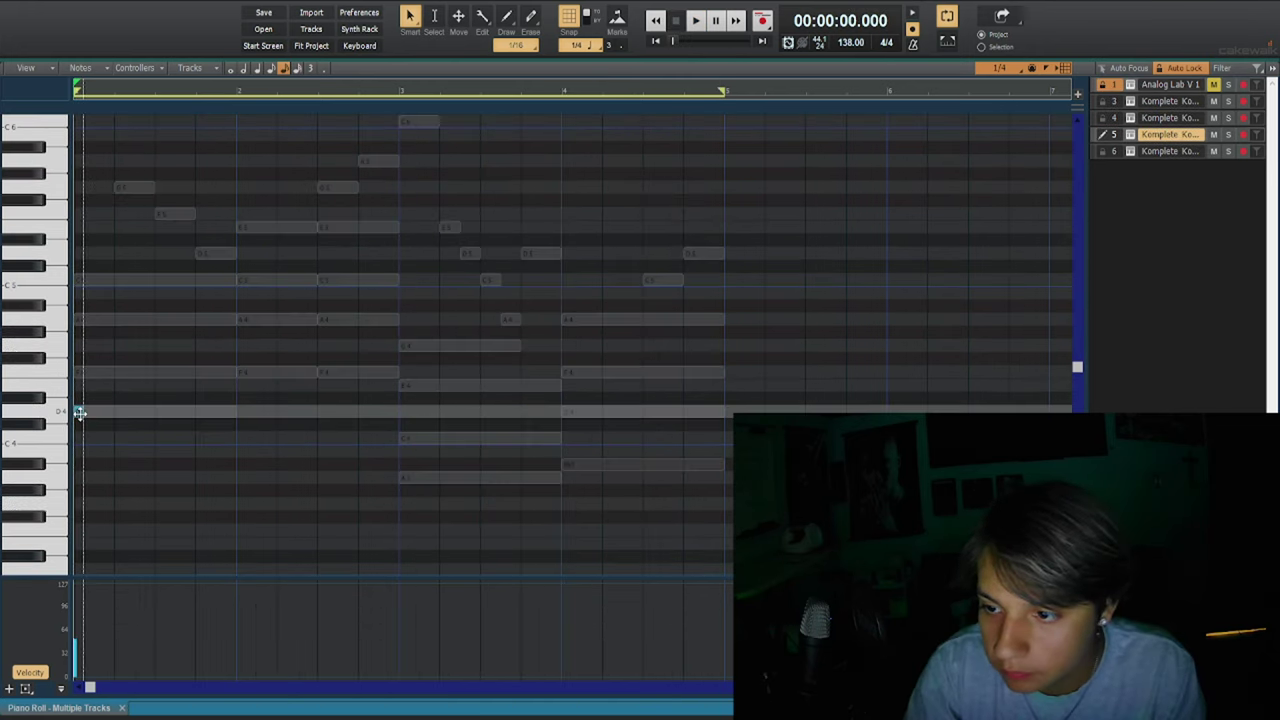
left_click_drag(86, 411, 236, 411)
left_click(237, 372)
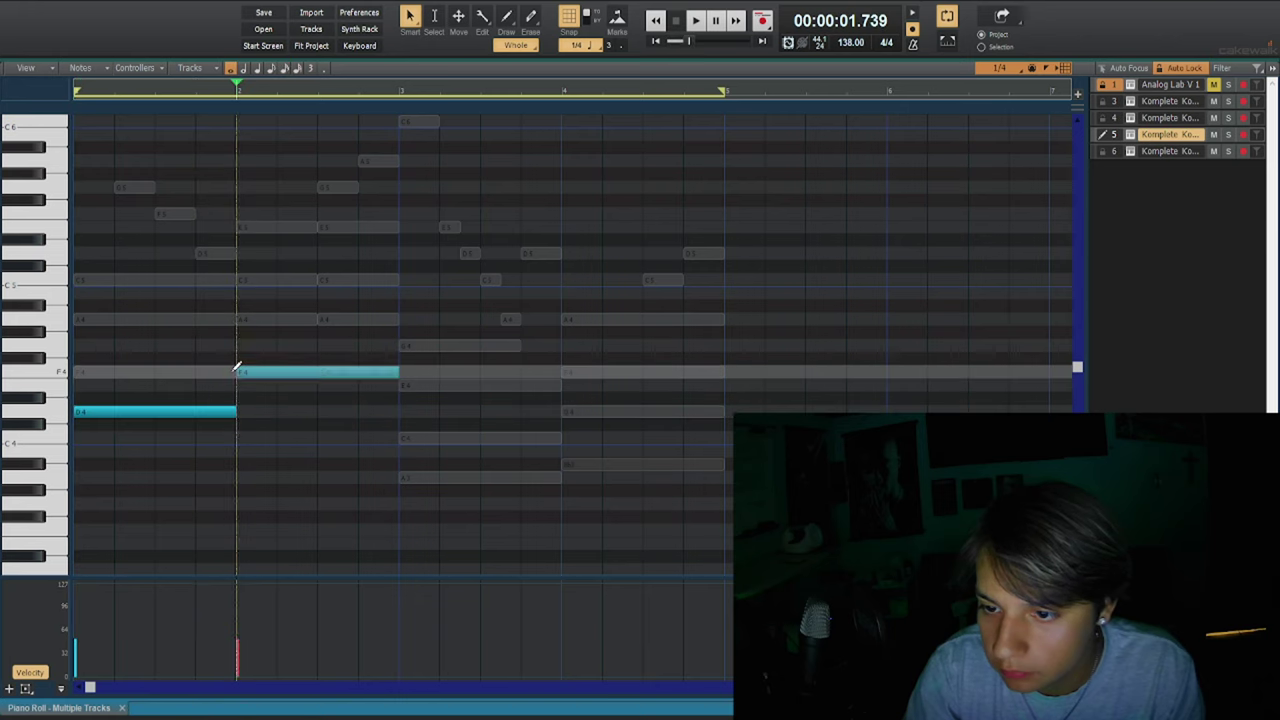
left_click(318, 372, "alt")
key("w")
left_click(406, 474)
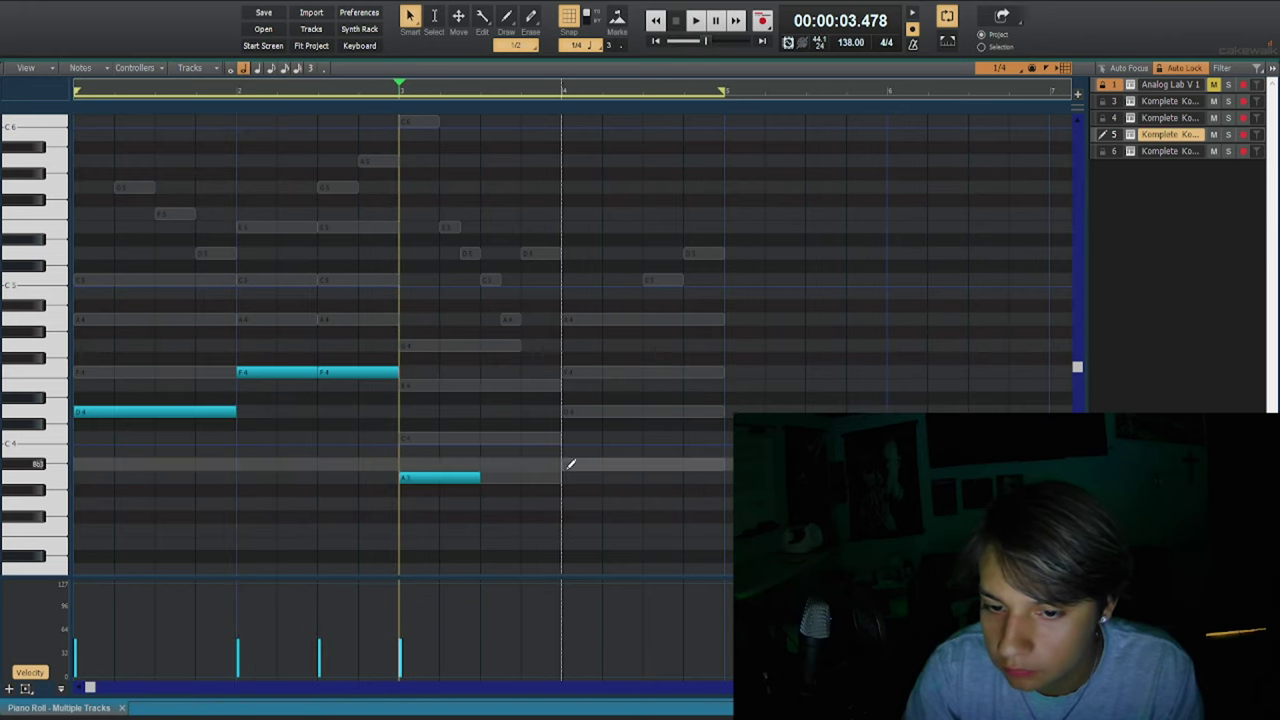
left_click(568, 463)
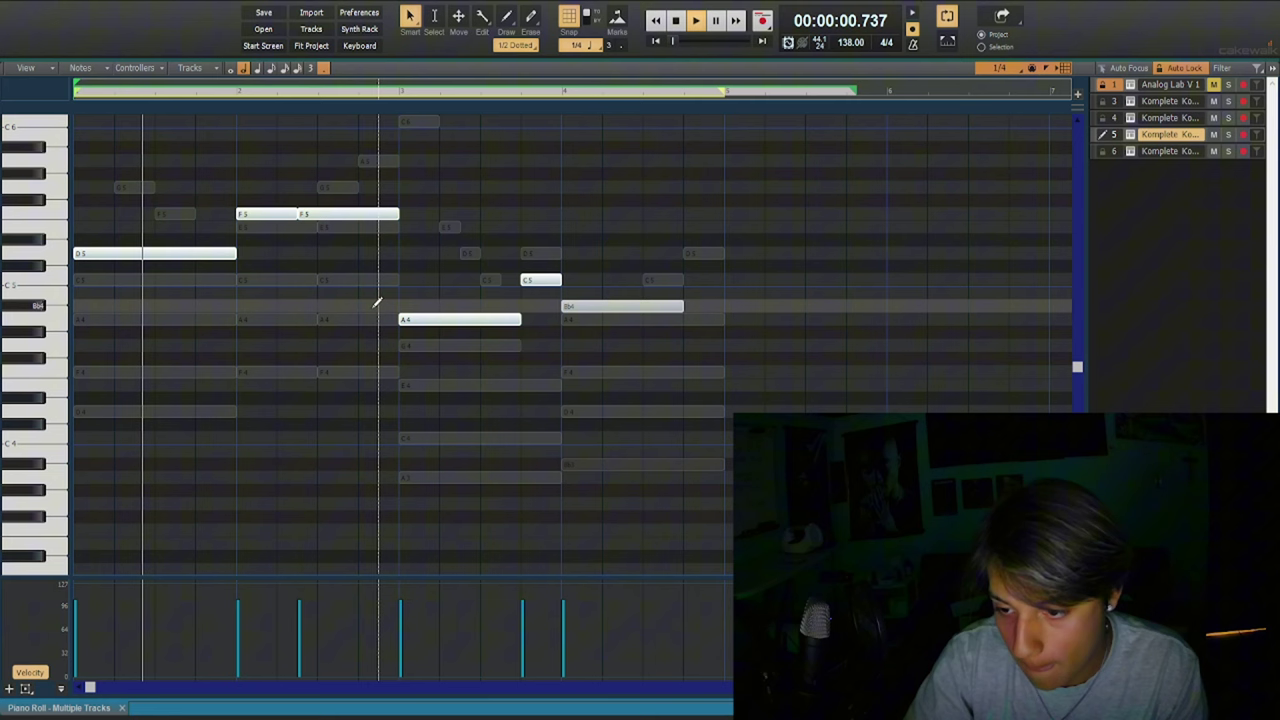
Deselect the notes, return to the track view, and stop playback to shorten the track 5 clip to its notes.
key("ctrl+shift+a")
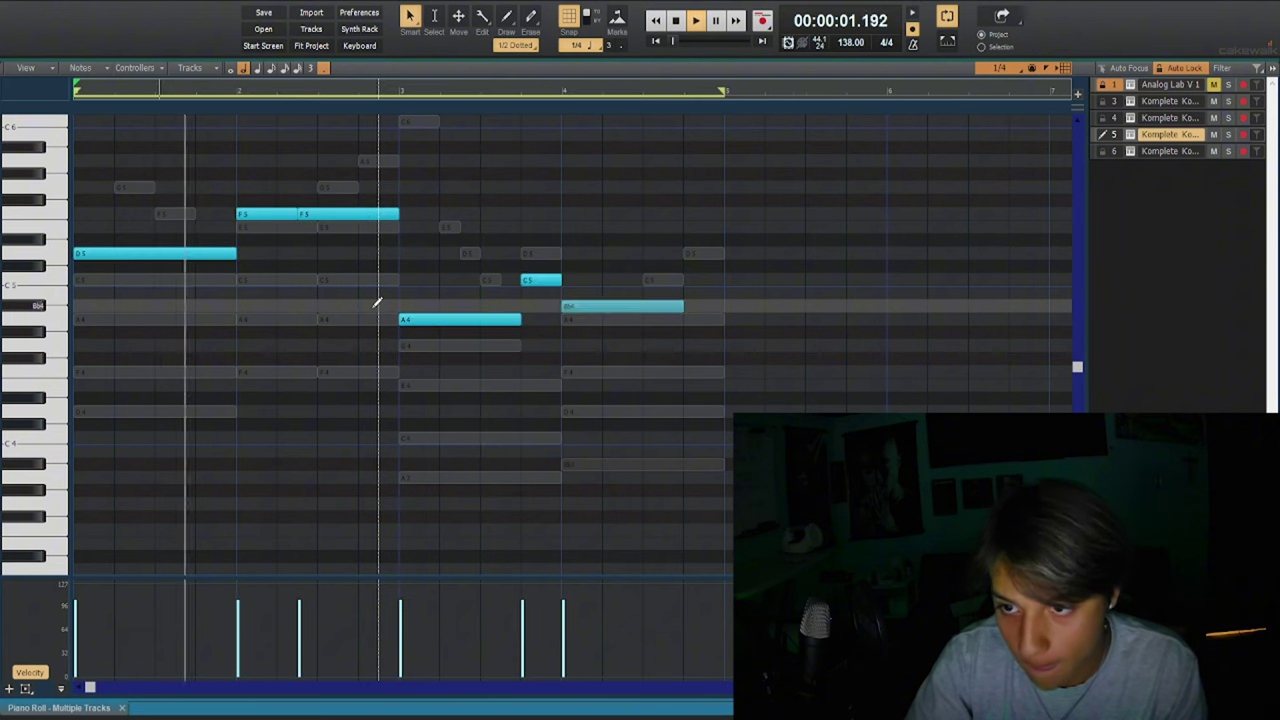
key("d")
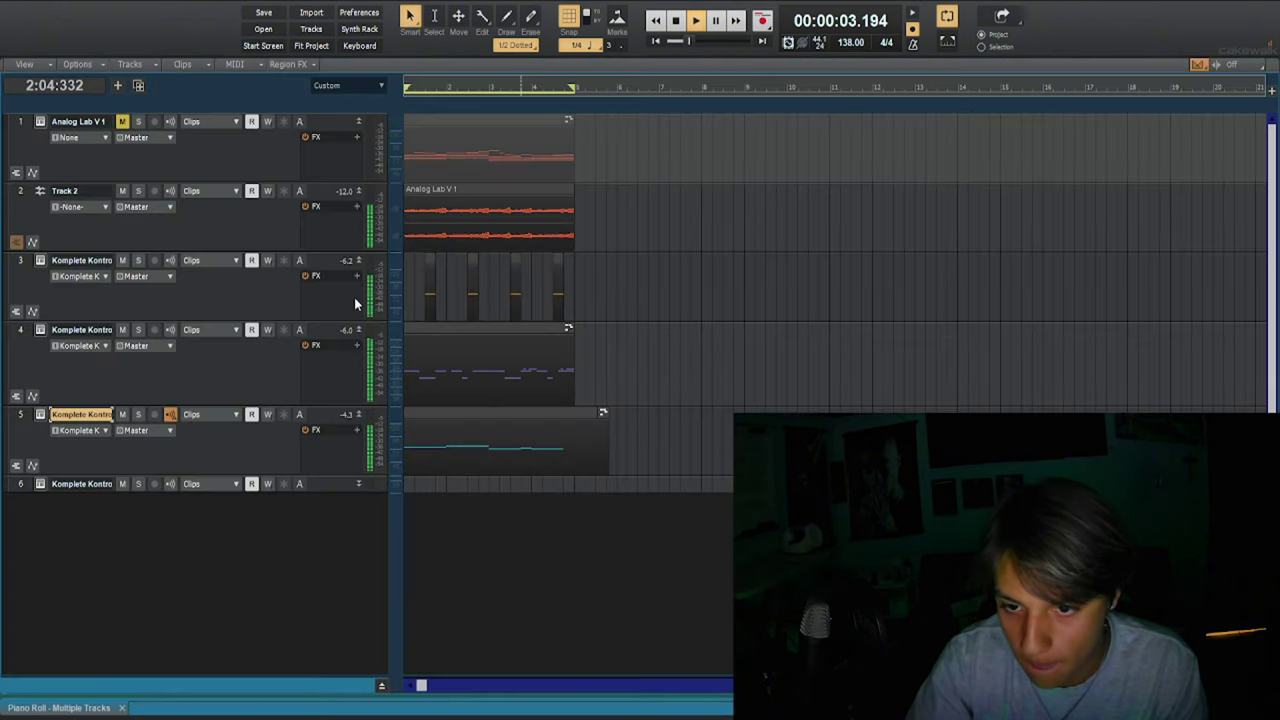
key("space")
left_click(473, 456)
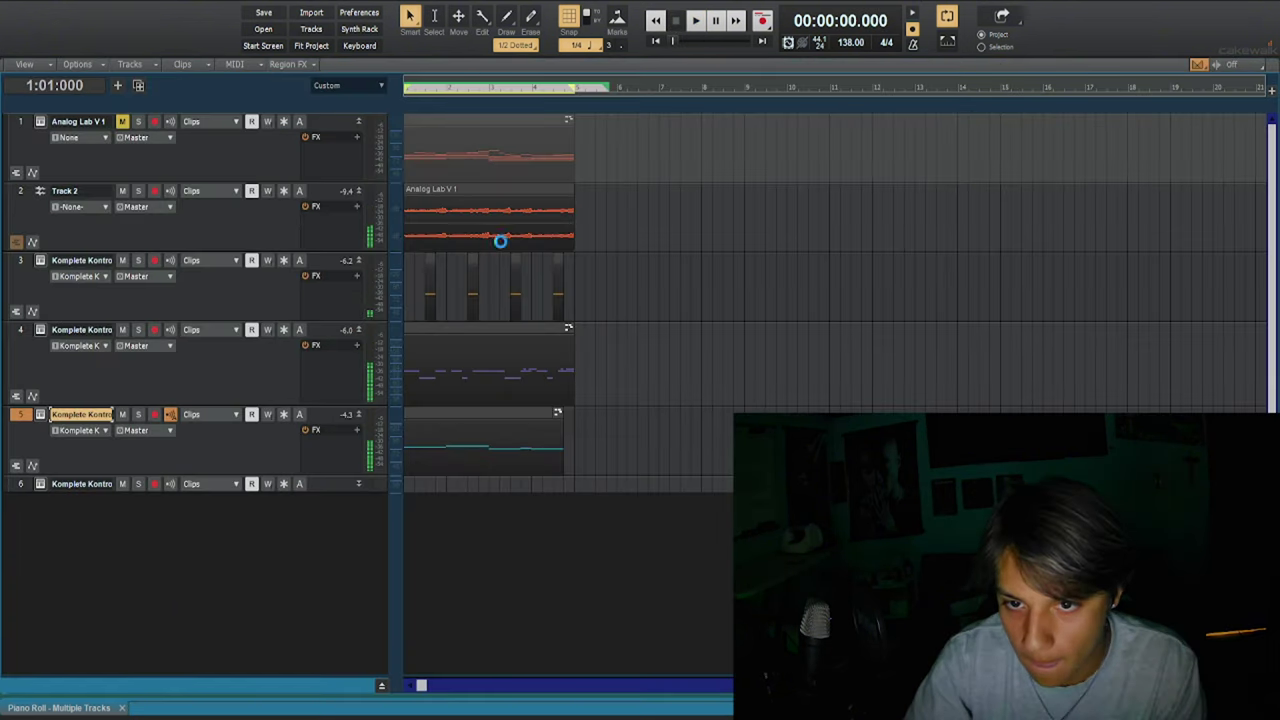
Combine the separate clips on track 3 into a single clip and play the loop.
left_click(490, 283)
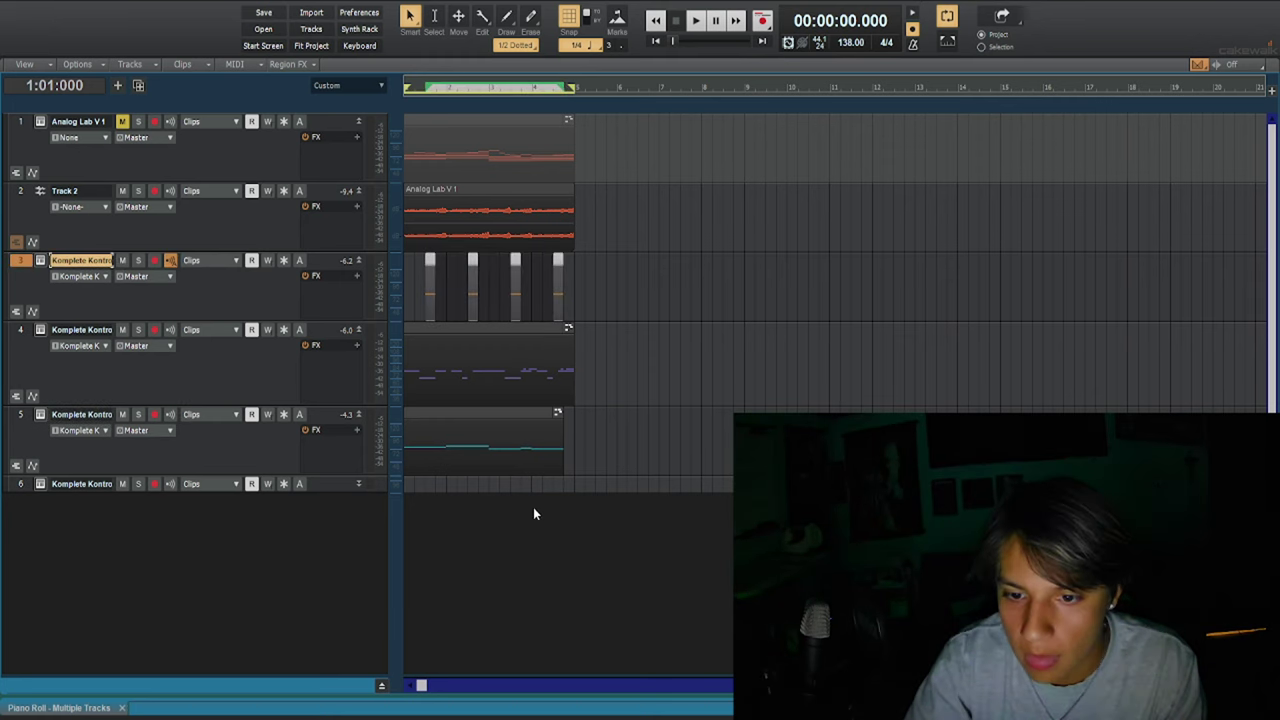
left_click(486, 500)
key("space")
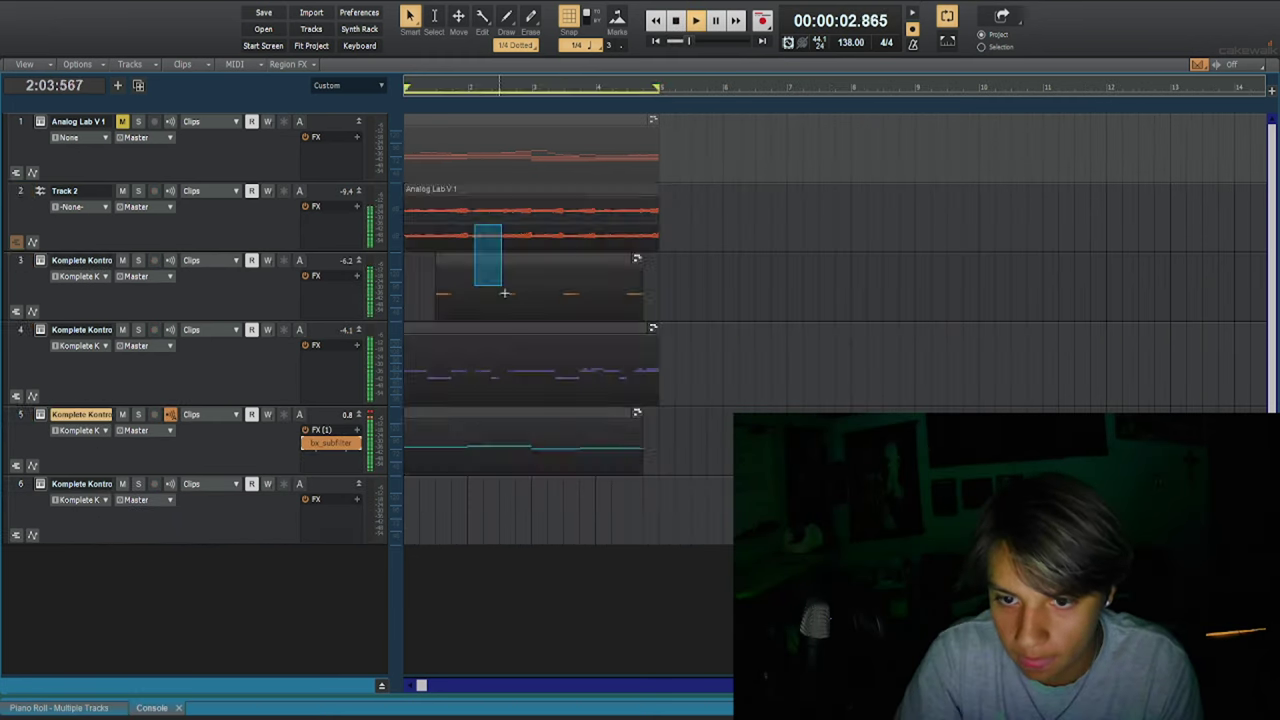
Duplicate the clips on tracks 2 to 5 into measures 5 to 8, and duplicate both blocks together once more.
key("ctrl+d")
left_click(446, 228)
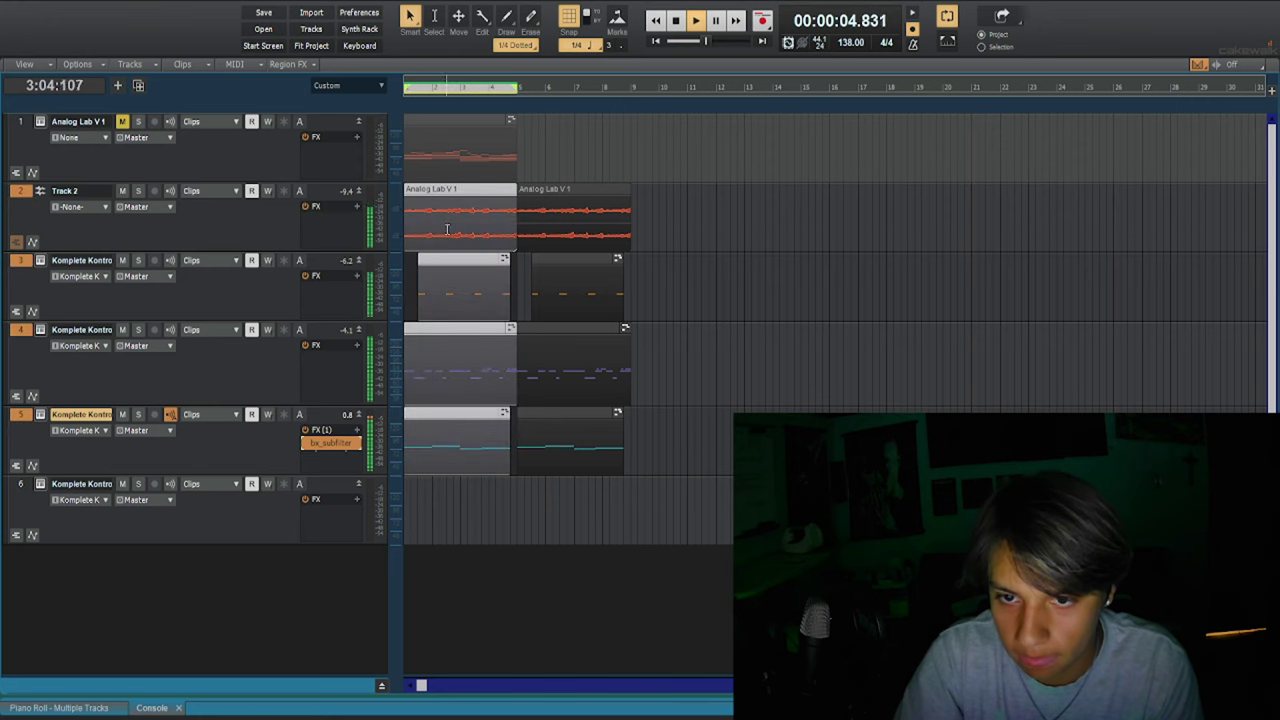
mouse_move(464, 232)
left_mouse_down()
mouse_move(516, 316)
mouse_move(545, 430)
left_mouse_up()
key("ctrl+d")
left_click(452, 240)
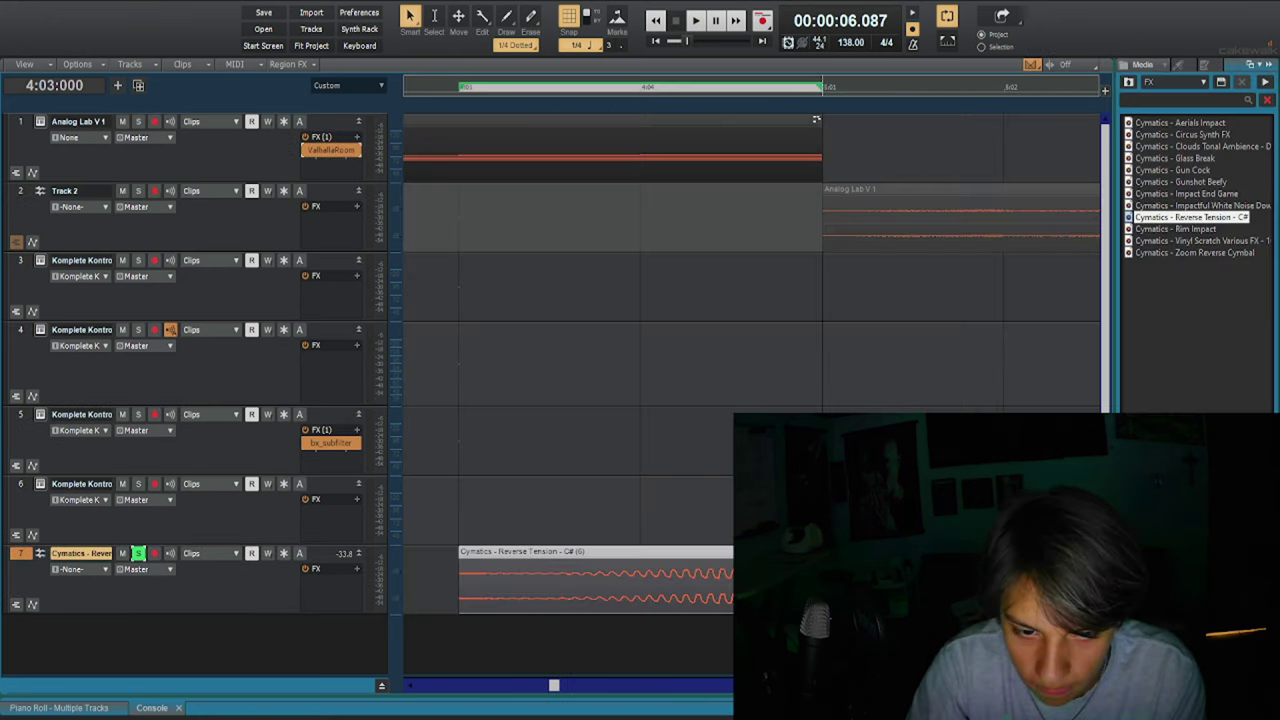